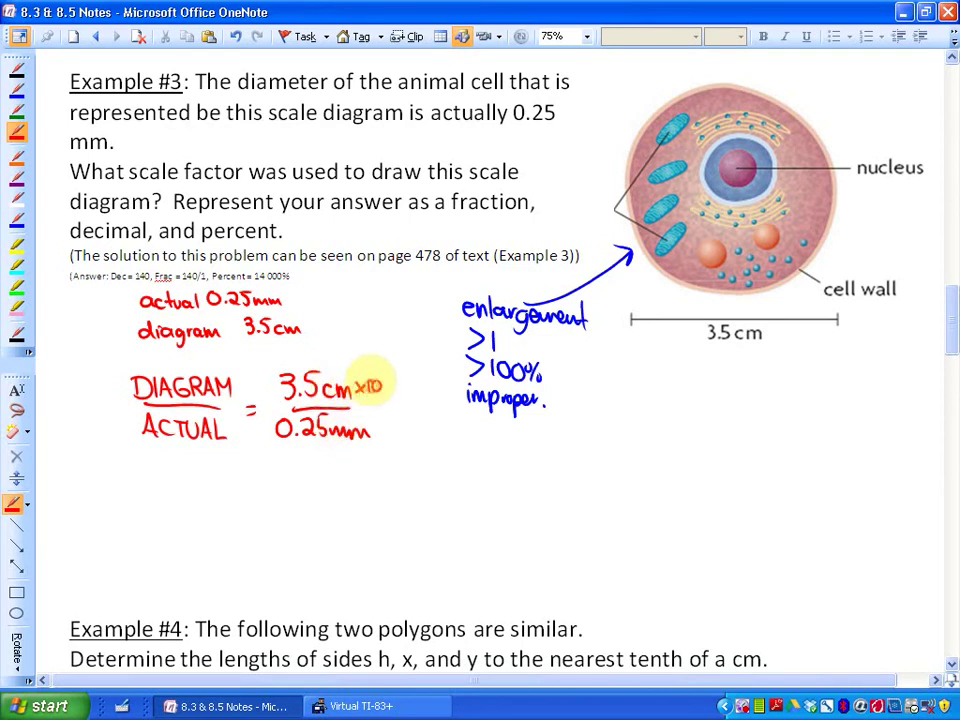
# Write 35mm/0.25mm in red, cross out the mm units, and write = 35/0.25.
pyautogui.moveTo(281, 472)
pyautogui.mouseDown()
pyautogui.moveTo(310, 485)
pyautogui.moveTo(326, 480)
pyautogui.moveTo(283, 497)
pyautogui.moveTo(313, 497)
pyautogui.moveTo(272, 518)
pyautogui.moveTo(350, 521)
pyautogui.mouseUp()
pyautogui.click(288, 524)
pyautogui.click(354, 522)
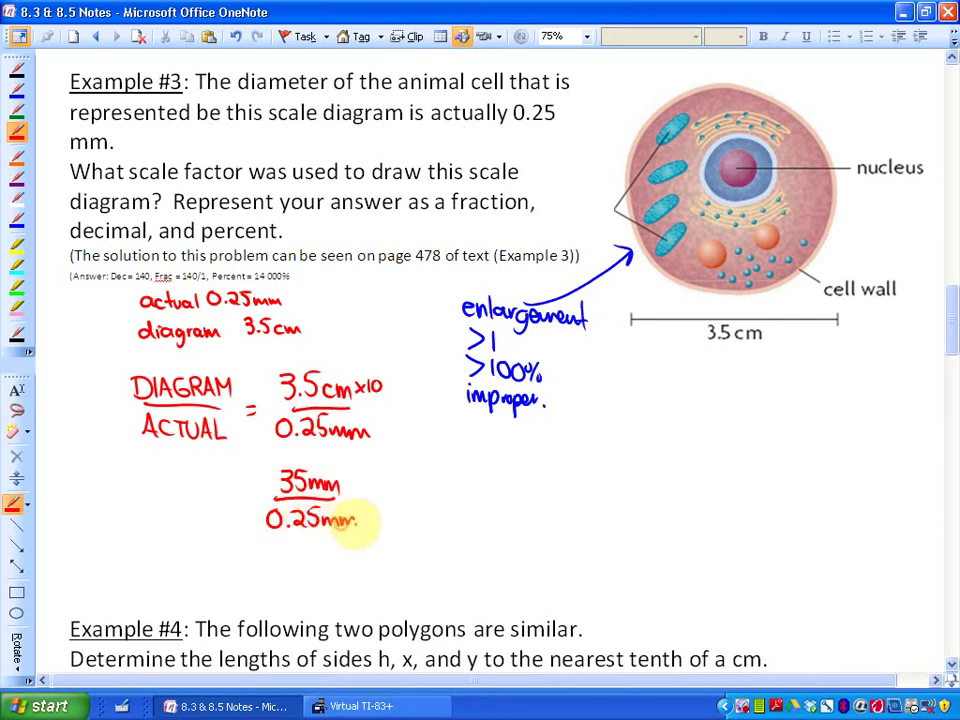
pyautogui.click(364, 497)
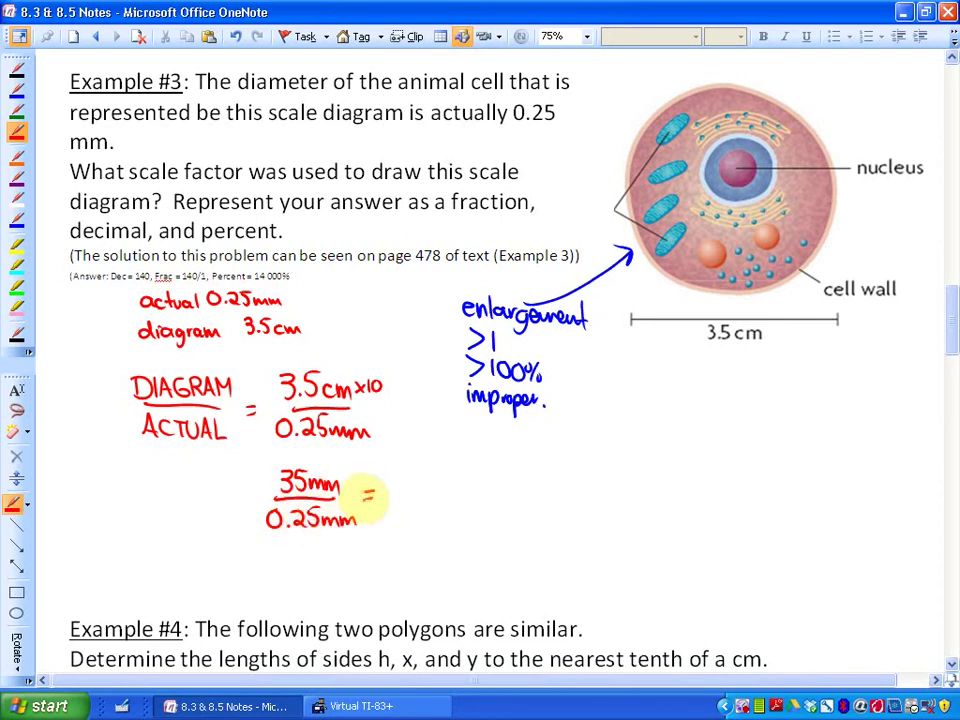
pyautogui.moveTo(349, 470)
pyautogui.mouseDown()
pyautogui.moveTo(324, 495)
pyautogui.moveTo(320, 536)
pyautogui.mouseUp()
pyautogui.moveTo(405, 463)
pyautogui.mouseDown()
pyautogui.moveTo(415, 490)
pyautogui.moveTo(399, 506)
pyautogui.moveTo(434, 495)
pyautogui.mouseUp()
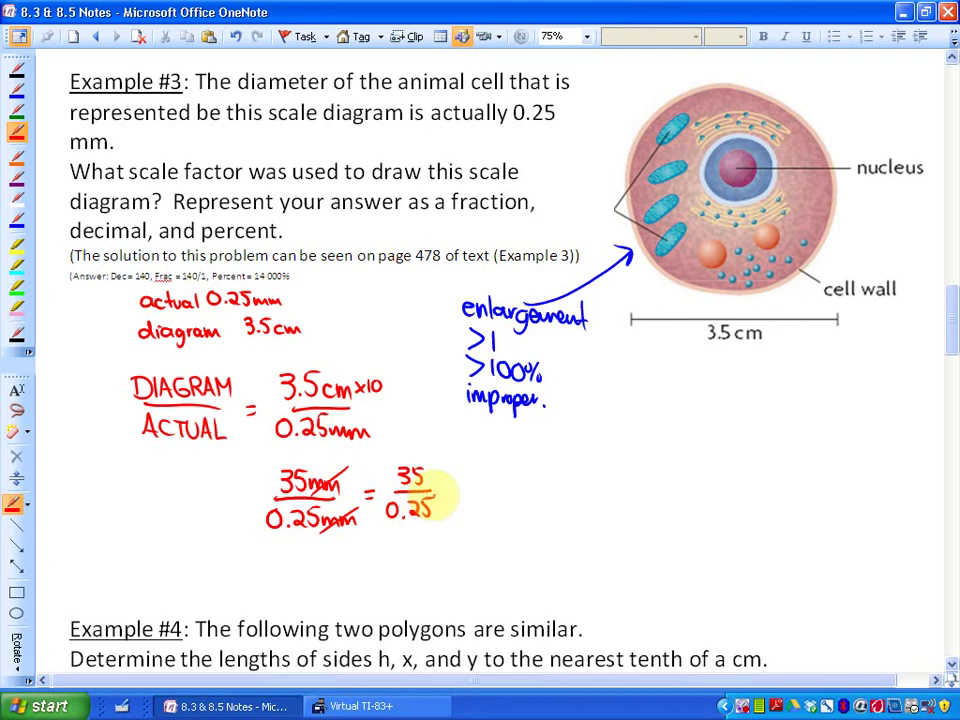
pyautogui.click(437, 518)
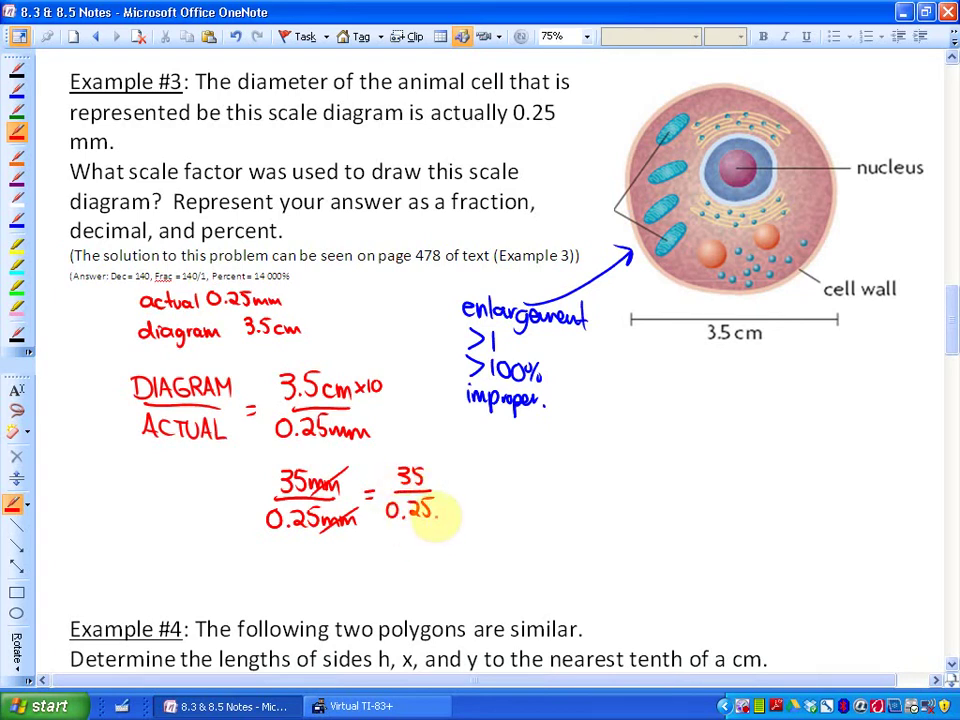
# Label 35/0.25 as the fraction and add an arrow labelled 35÷0.25.
pyautogui.moveTo(407, 428); pyautogui.dragTo(409, 456)
pyautogui.moveTo(414, 392)
pyautogui.mouseDown()
pyautogui.moveTo(401, 401)
pyautogui.moveTo(415, 413)
pyautogui.moveTo(455, 418)
pyautogui.mouseUp()
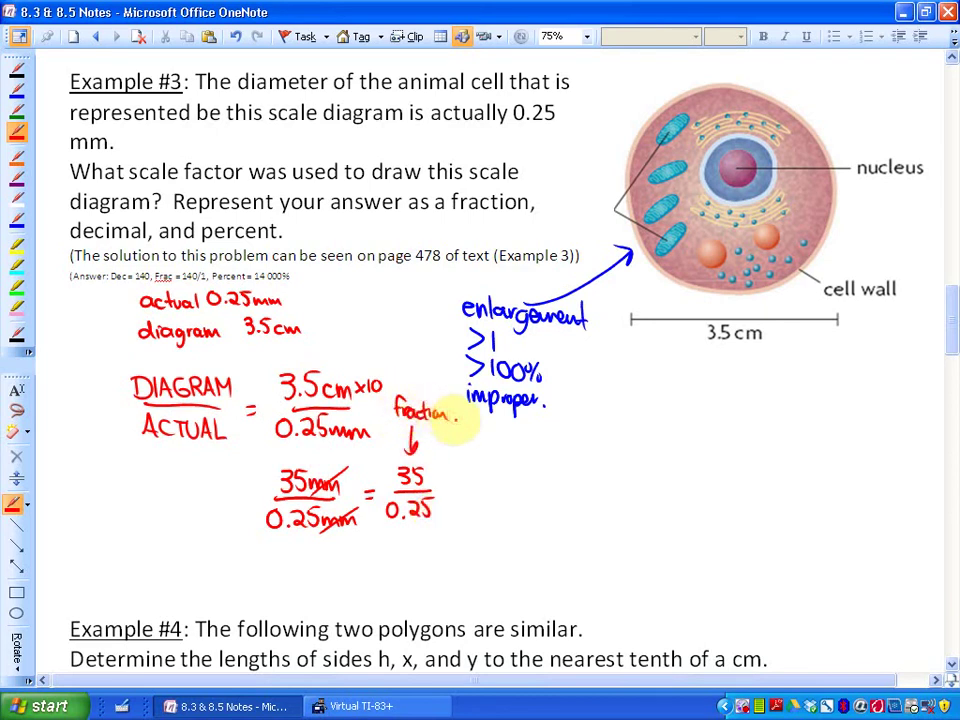
pyautogui.moveTo(455, 487); pyautogui.dragTo(537, 488)
pyautogui.moveTo(462, 468); pyautogui.dragTo(524, 462)
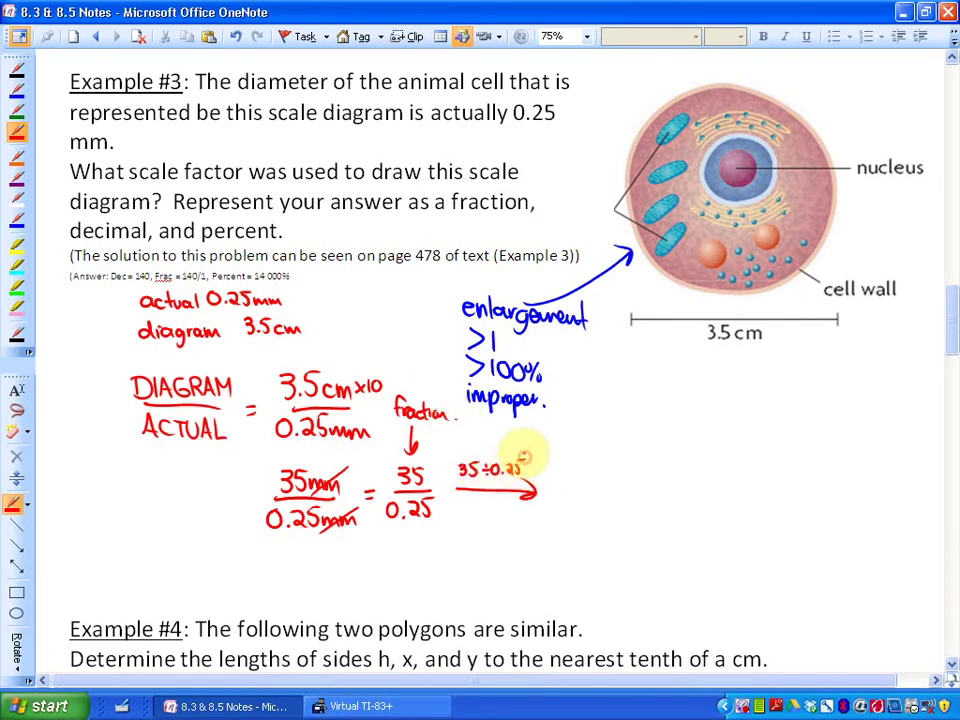
# Calculate 35 ÷ 0.25 = 140 on the Virtual TI-83+.
pyautogui.click(365, 706)
pyautogui.click(812, 558)
pyautogui.click(905, 480)
pyautogui.click(810, 632)
pyautogui.click(810, 594)
pyautogui.click(810, 556)
pyautogui.click(903, 637)
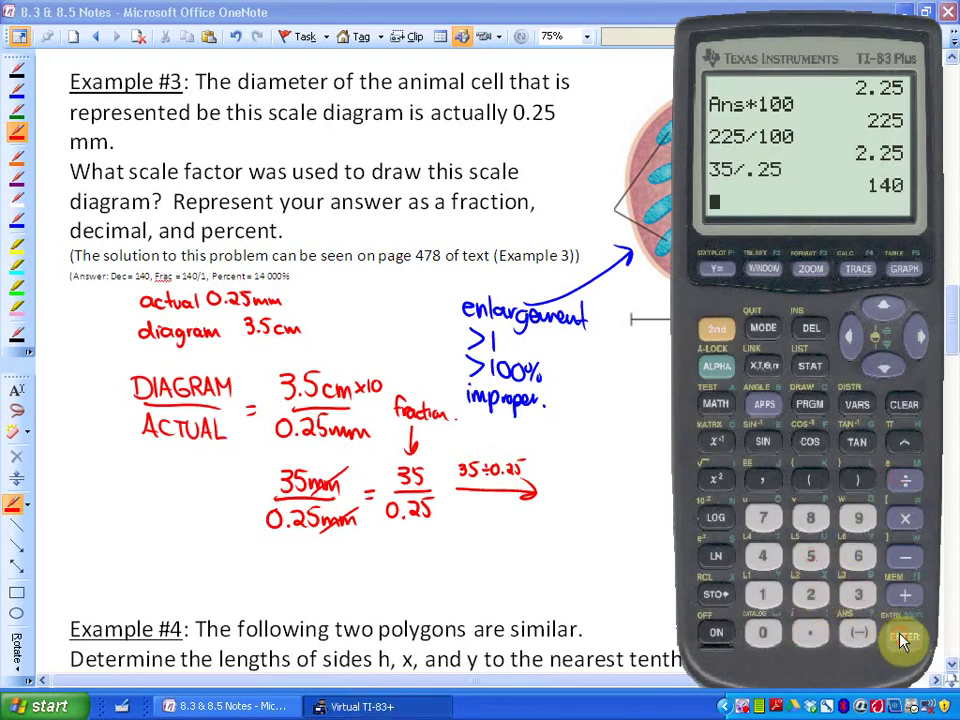
# Write 140 at the arrow's end, label it decimal, and draw an arrow onward.
pyautogui.click(118, 555)
pyautogui.moveTo(556, 475); pyautogui.dragTo(557, 494)
pyautogui.moveTo(566, 476); pyautogui.dragTo(572, 497)
pyautogui.moveTo(586, 478)
pyautogui.mouseDown()
pyautogui.moveTo(572, 466)
pyautogui.moveTo(579, 457)
pyautogui.mouseUp()
pyautogui.moveTo(561, 420)
pyautogui.mouseDown()
pyautogui.moveTo(566, 435)
pyautogui.moveTo(583, 425)
pyautogui.moveTo(628, 432)
pyautogui.mouseUp()
pyautogui.moveTo(609, 486); pyautogui.dragTo(652, 484)
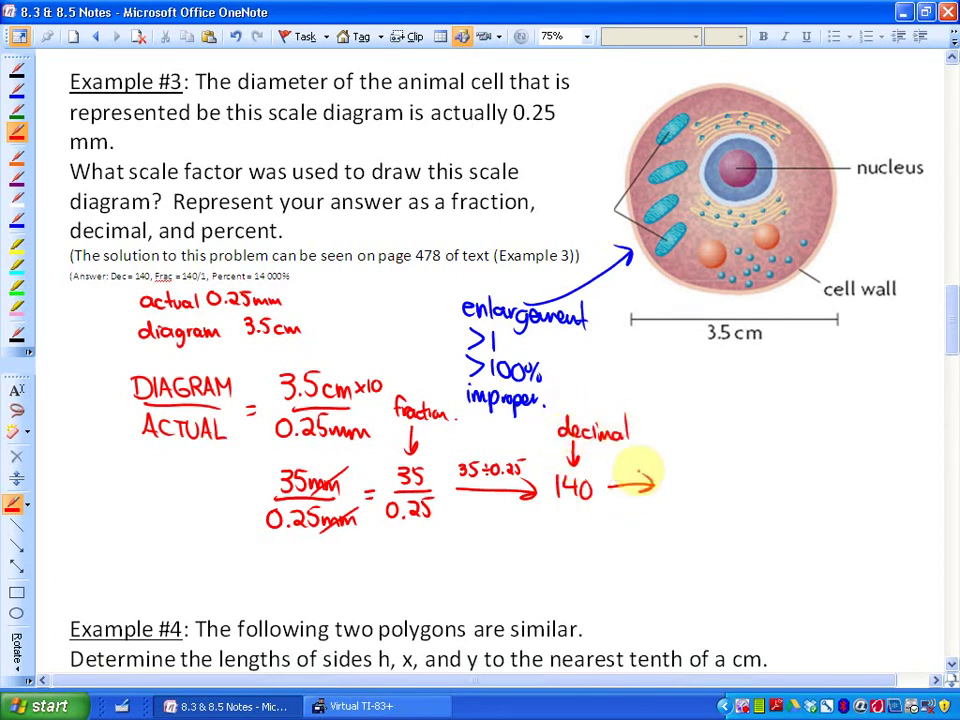
# Multiply the answer by 100 on the calculator and write 14 000% in the notes.
pyautogui.click(328, 707)
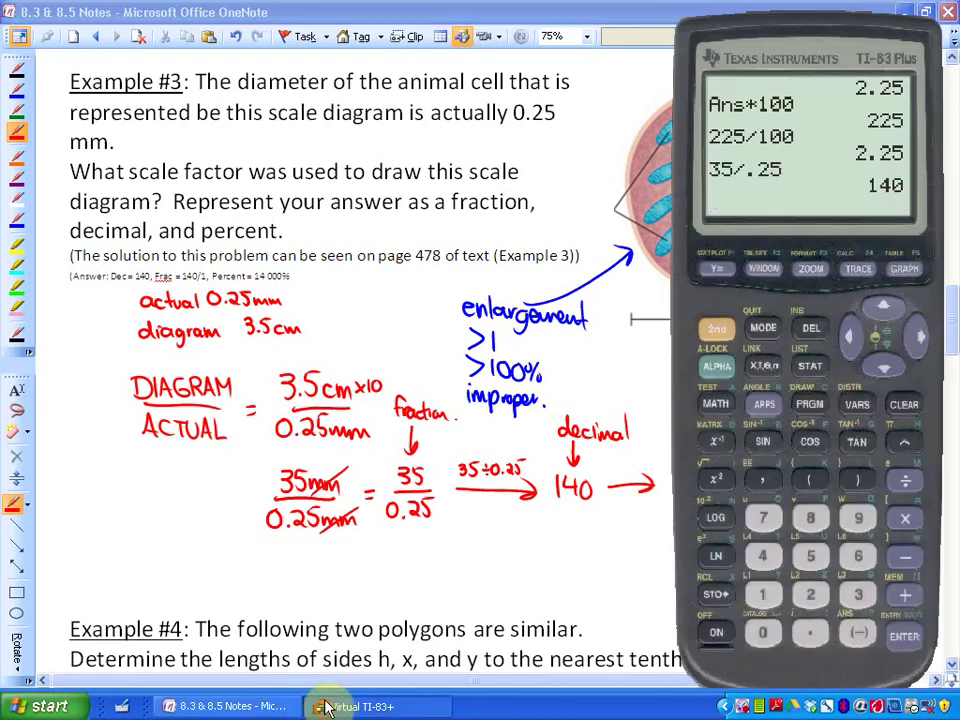
pyautogui.click(903, 522)
pyautogui.click(762, 594)
pyautogui.click(762, 632)
pyautogui.click(762, 632)
pyautogui.click(903, 637)
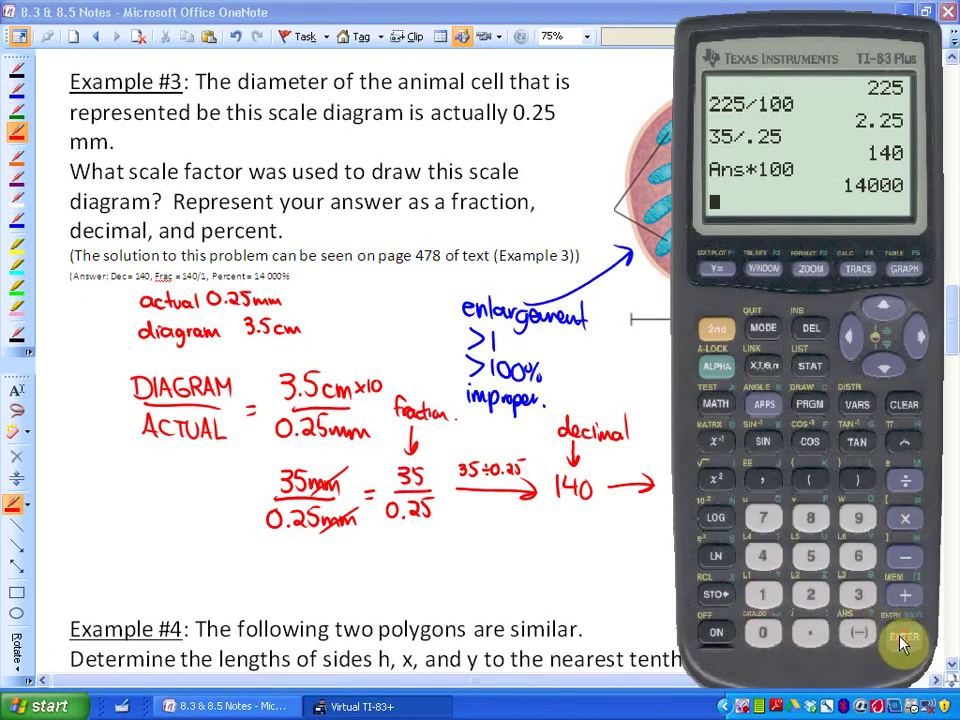
pyautogui.click(322, 590)
pyautogui.moveTo(678, 472); pyautogui.dragTo(677, 496)
pyautogui.moveTo(692, 470)
pyautogui.mouseDown()
pyautogui.moveTo(686, 482)
pyautogui.moveTo(706, 486)
pyautogui.mouseUp()
pyautogui.moveTo(712, 472); pyautogui.dragTo(760, 482)
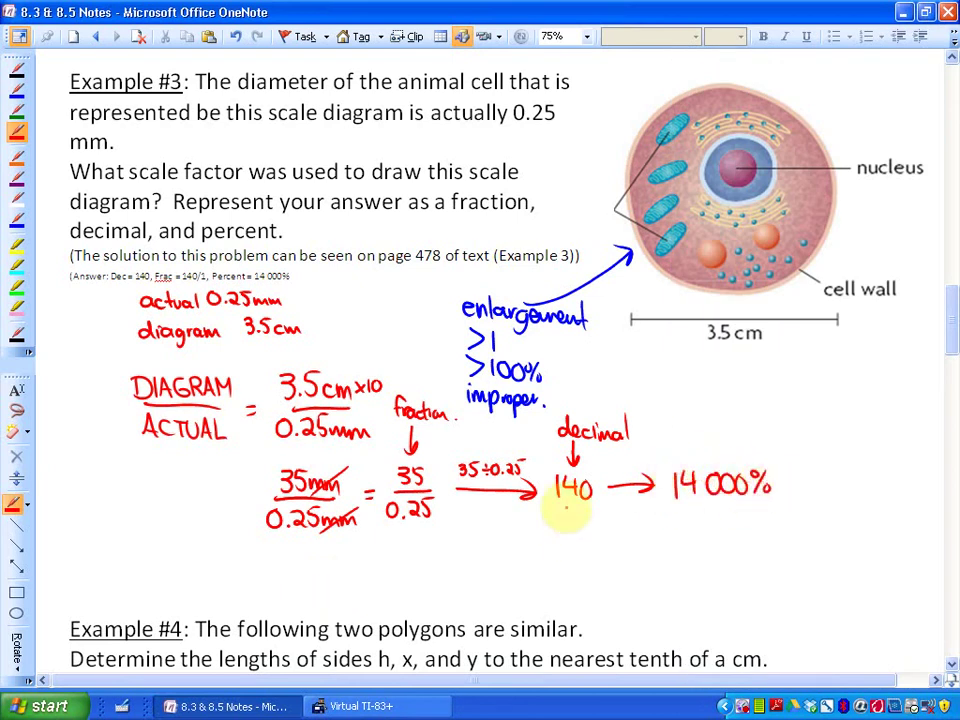
# Label 14 000% as percent, add green ×4 marks, and write 140/1 in red.
pyautogui.moveTo(709, 420)
pyautogui.mouseDown()
pyautogui.moveTo(709, 458)
pyautogui.moveTo(696, 420)
pyautogui.moveTo(745, 402)
pyautogui.mouseUp()
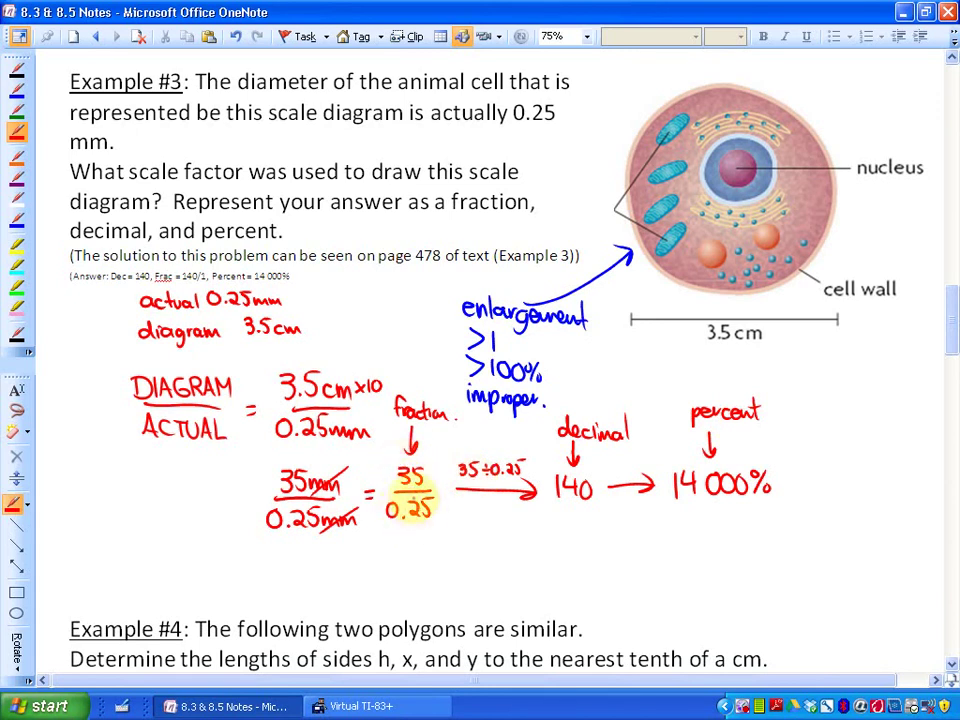
pyautogui.click(17, 112)
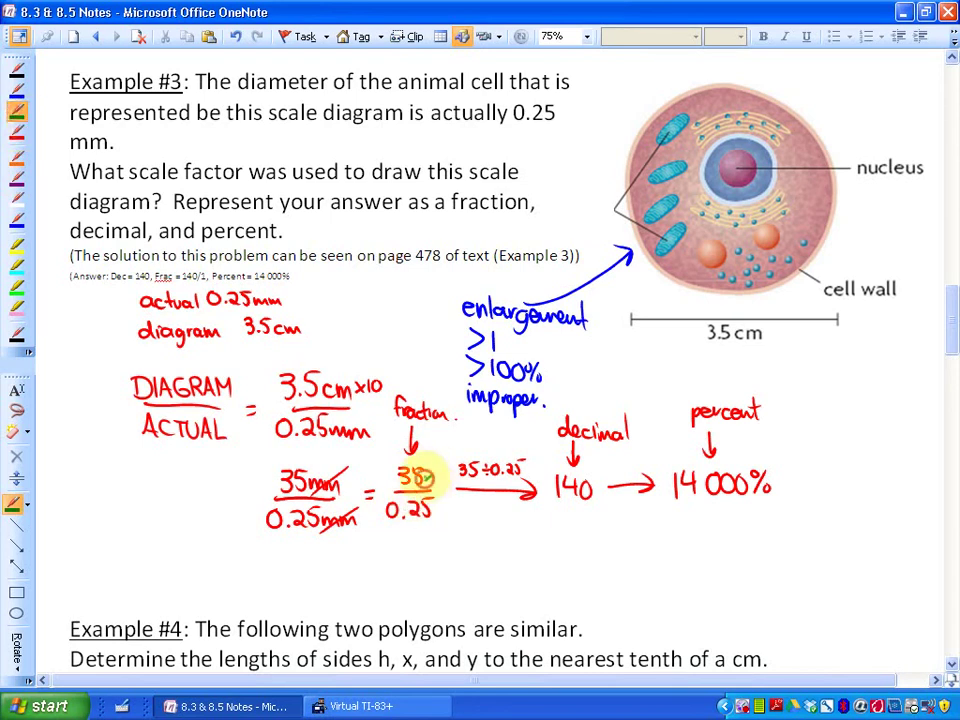
pyautogui.moveTo(432, 479)
pyautogui.mouseDown()
pyautogui.moveTo(441, 476)
pyautogui.moveTo(444, 505)
pyautogui.mouseUp()
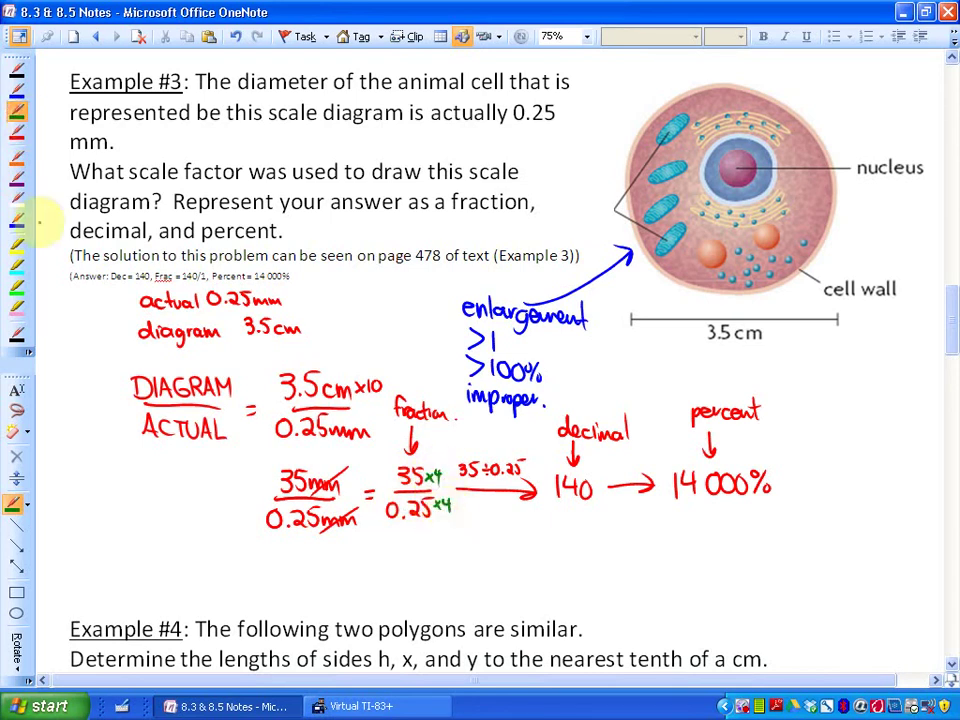
pyautogui.click(17, 131)
pyautogui.moveTo(391, 550)
pyautogui.mouseDown()
pyautogui.moveTo(392, 566)
pyautogui.moveTo(421, 575)
pyautogui.mouseUp()
pyautogui.moveTo(401, 593); pyautogui.dragTo(401, 601)
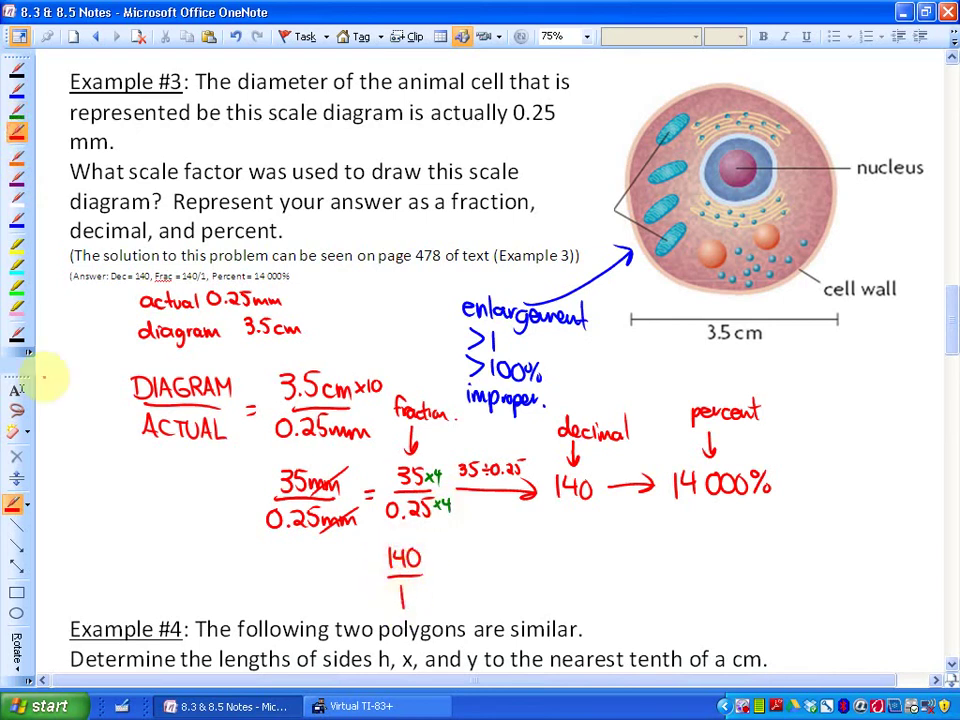
# Highlight the answers 140/1, 140 and 14 000% in yellow.
pyautogui.click(17, 245)
pyautogui.moveTo(388, 556)
pyautogui.mouseDown()
pyautogui.moveTo(418, 553)
pyautogui.moveTo(386, 553)
pyautogui.moveTo(381, 569)
pyautogui.moveTo(421, 598)
pyautogui.mouseUp()
pyautogui.moveTo(555, 475)
pyautogui.mouseDown()
pyautogui.moveTo(587, 479)
pyautogui.moveTo(560, 500)
pyautogui.mouseUp()
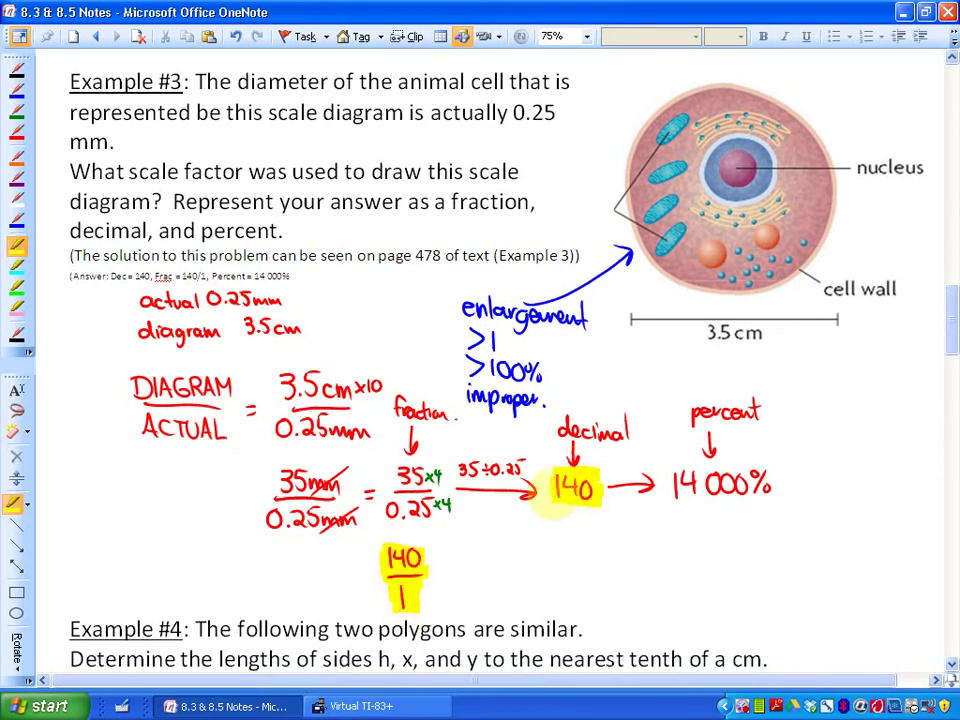
pyautogui.moveTo(735, 482)
pyautogui.mouseDown()
pyautogui.moveTo(770, 467)
pyautogui.moveTo(668, 467)
pyautogui.moveTo(745, 492)
pyautogui.mouseUp()
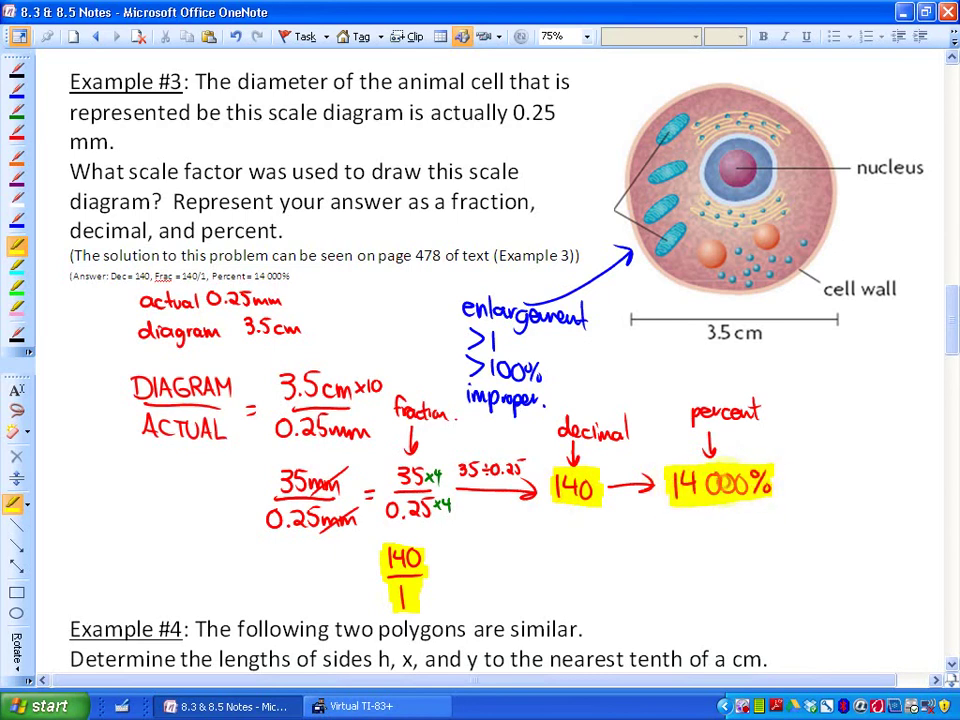
pyautogui.moveTo(953, 313); pyautogui.dragTo(940, 368)
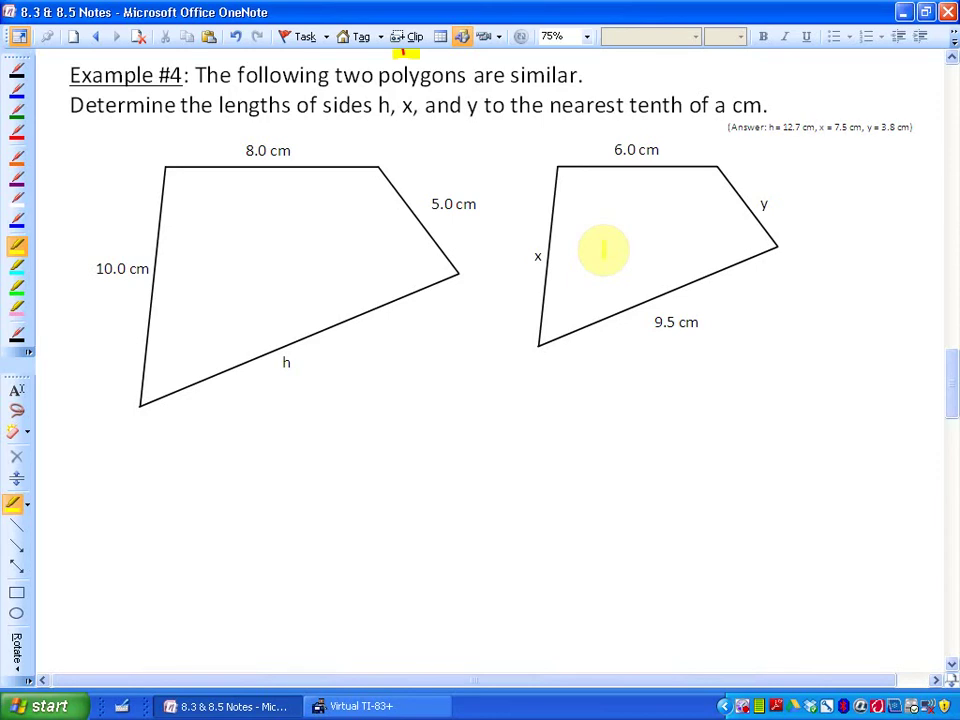
# Highlight 8.0 cm and 6.0 cm in green, and 10.0 cm and x in yellow.
pyautogui.click(17, 287)
pyautogui.moveTo(288, 151); pyautogui.dragTo(245, 148)
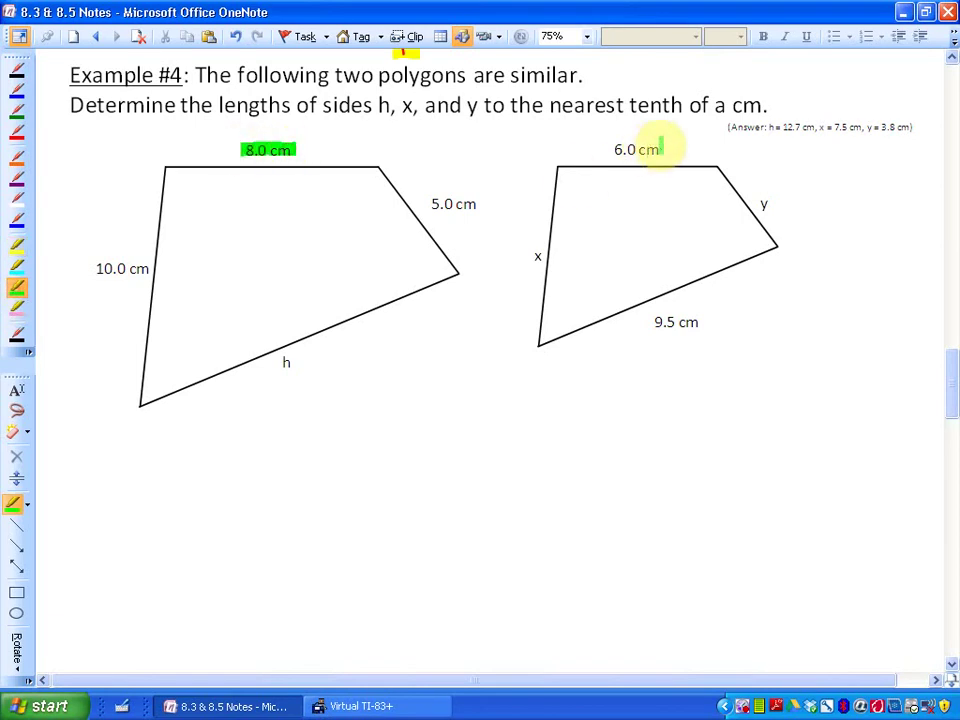
pyautogui.moveTo(660, 148); pyautogui.dragTo(605, 148)
pyautogui.click(17, 245)
pyautogui.moveTo(150, 268); pyautogui.dragTo(95, 268)
pyautogui.moveTo(552, 256); pyautogui.dragTo(524, 256)
# Highlight 5.0 cm and y in pink, and h and 9.5 cm in cyan.
pyautogui.click(17, 308)
pyautogui.moveTo(478, 205); pyautogui.dragTo(430, 205)
pyautogui.moveTo(777, 205); pyautogui.dragTo(753, 205)
pyautogui.click(17, 266)
pyautogui.moveTo(302, 361); pyautogui.dragTo(274, 361)
pyautogui.moveTo(708, 320); pyautogui.dragTo(640, 314)
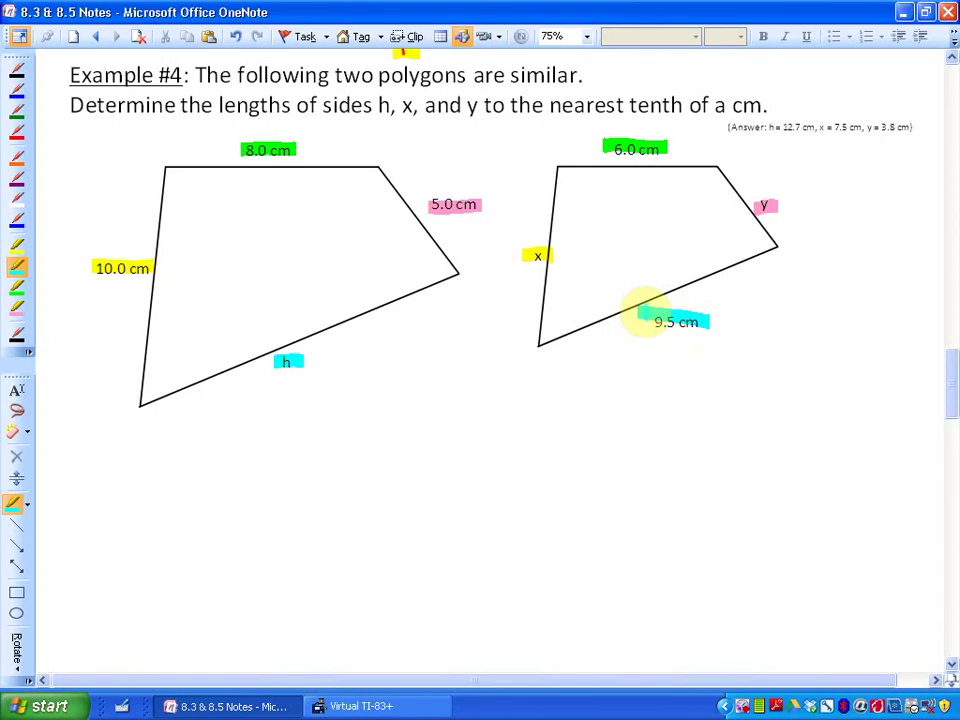
pyautogui.click(17, 110)
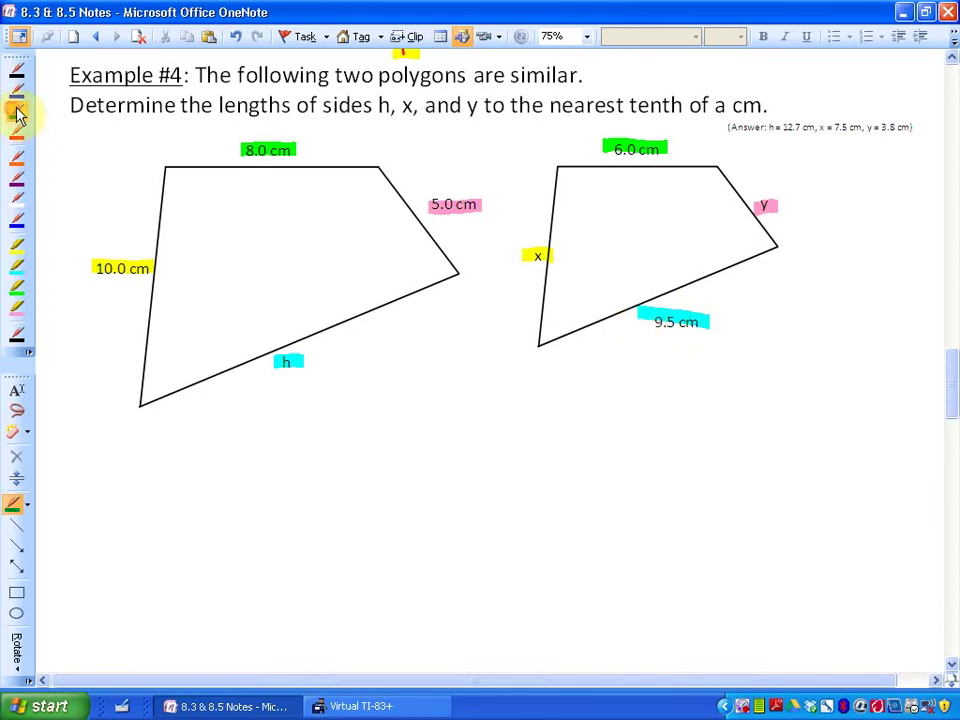
# Draw an arrow from 8.0 cm to 6.0 cm labelled ×? and write the ratio 8/6.
pyautogui.moveTo(309, 146)
pyautogui.mouseDown()
pyautogui.moveTo(588, 141)
pyautogui.moveTo(577, 148)
pyautogui.mouseUp()
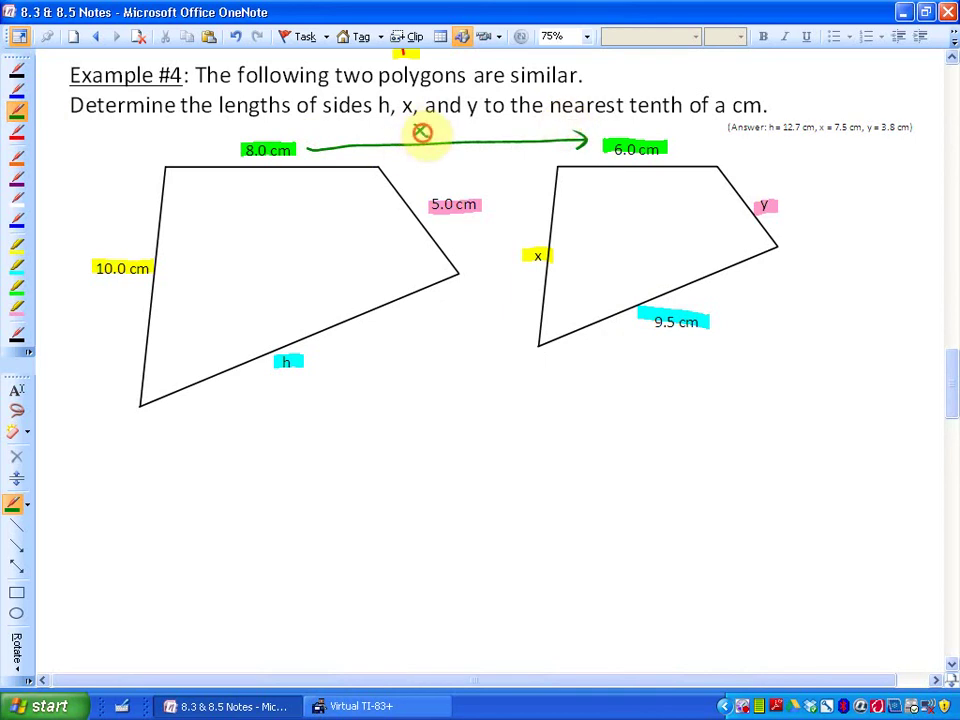
pyautogui.moveTo(431, 123)
pyautogui.mouseDown()
pyautogui.moveTo(437, 136)
pyautogui.moveTo(435, 122)
pyautogui.moveTo(455, 128)
pyautogui.moveTo(439, 118)
pyautogui.moveTo(441, 133)
pyautogui.mouseUp()
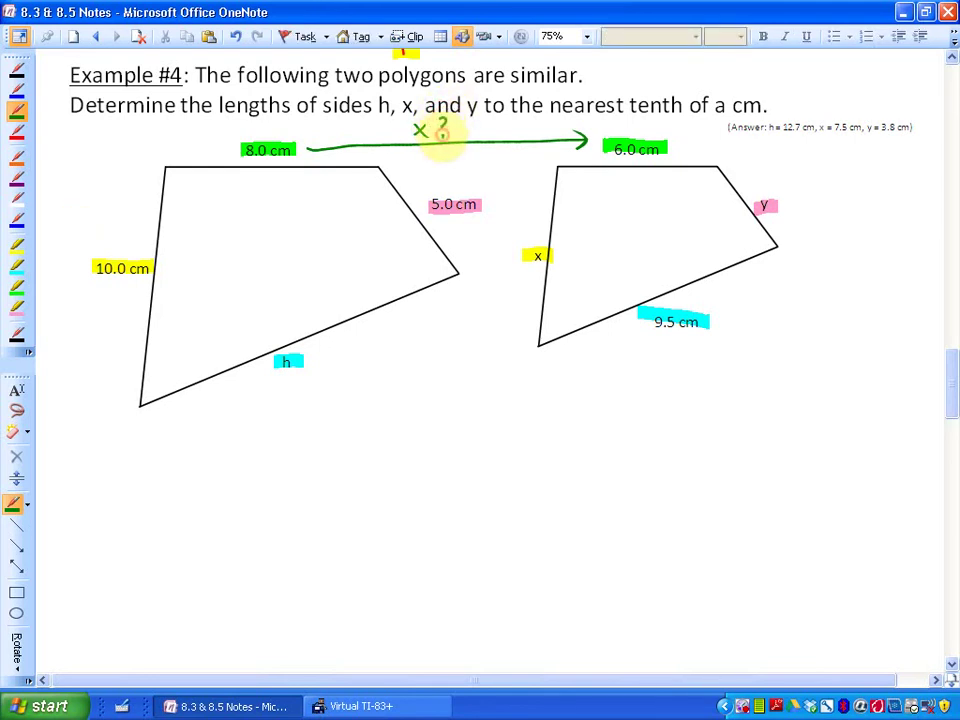
pyautogui.moveTo(283, 446)
pyautogui.mouseDown()
pyautogui.moveTo(269, 482)
pyautogui.moveTo(354, 457)
pyautogui.moveTo(352, 479)
pyautogui.moveTo(386, 479)
pyautogui.mouseUp()
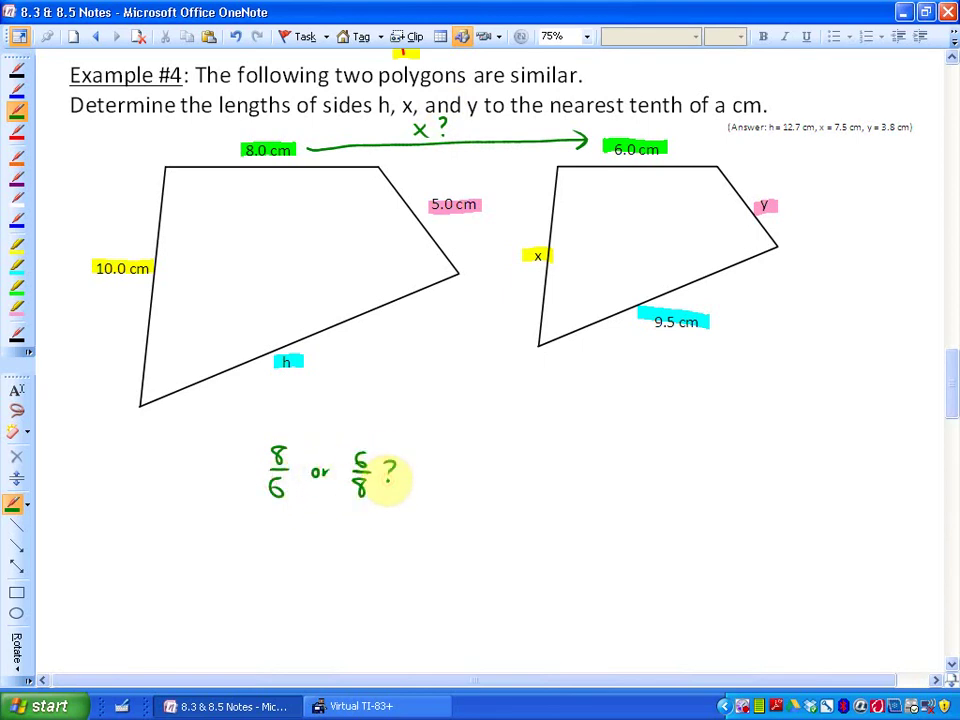
# Compute 8 ÷ 6 = 1.333 on the calculator and write '1.33 repeating or'.
pyautogui.click(322, 704)
pyautogui.click(810, 519)
pyautogui.click(904, 479)
pyautogui.click(858, 556)
pyautogui.click(904, 636)
pyautogui.click(223, 615)
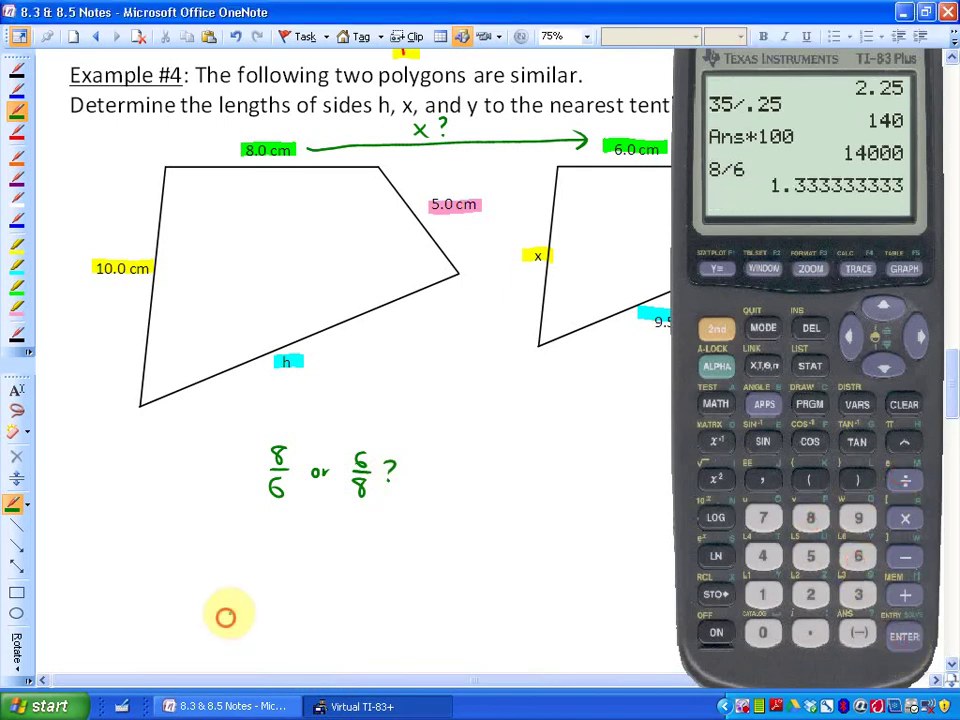
pyautogui.moveTo(237, 519)
pyautogui.mouseDown()
pyautogui.moveTo(238, 545)
pyautogui.moveTo(267, 543)
pyautogui.moveTo(272, 516)
pyautogui.moveTo(302, 532)
pyautogui.mouseUp()
pyautogui.moveTo(306, 538); pyautogui.dragTo(311, 534)
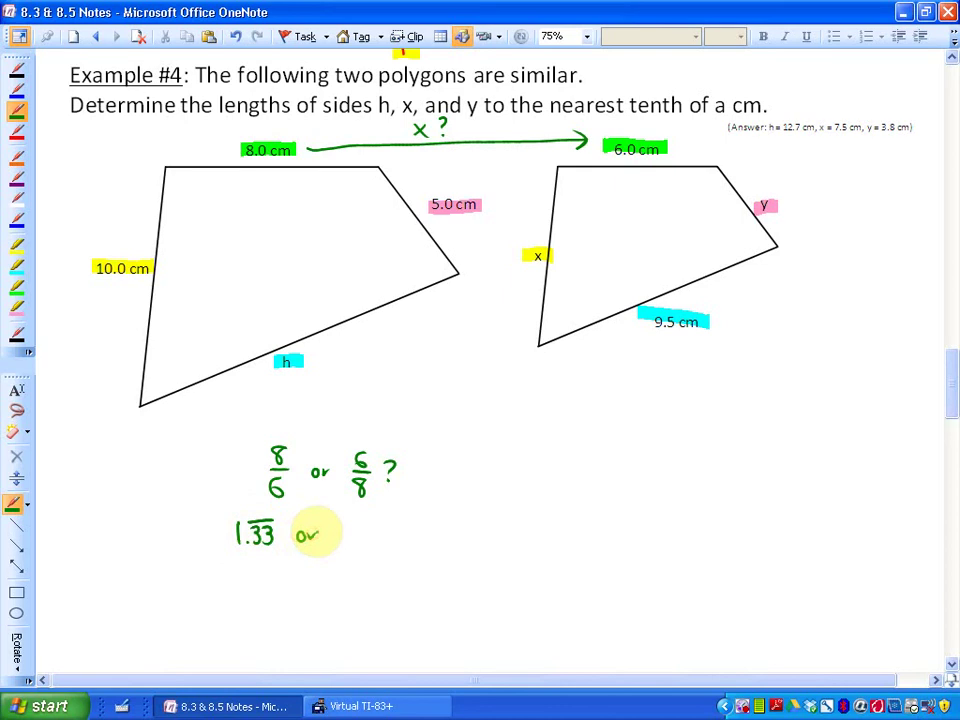
# Compute 6 ÷ 8, write 0.75? in green, and highlight 0.75 in yellow.
pyautogui.click(360, 704)
pyautogui.click(856, 556)
pyautogui.click(906, 480)
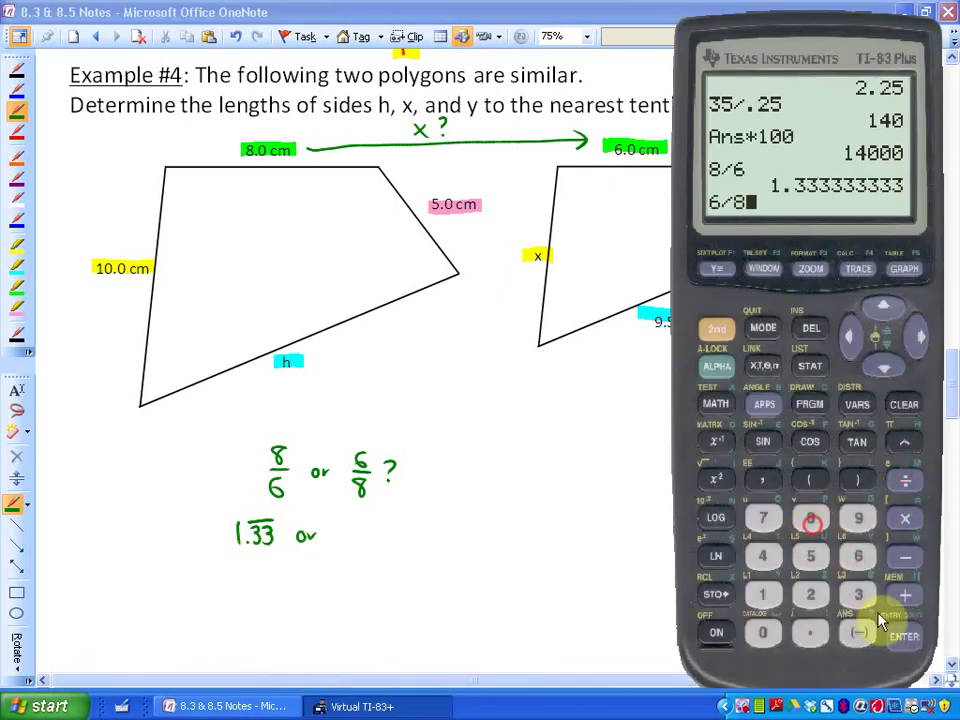
pyautogui.click(810, 518)
pyautogui.click(903, 636)
pyautogui.click(305, 644)
pyautogui.click(361, 535)
pyautogui.moveTo(350, 521)
pyautogui.mouseDown()
pyautogui.moveTo(363, 538)
pyautogui.moveTo(408, 535)
pyautogui.mouseUp()
pyautogui.click(410, 542)
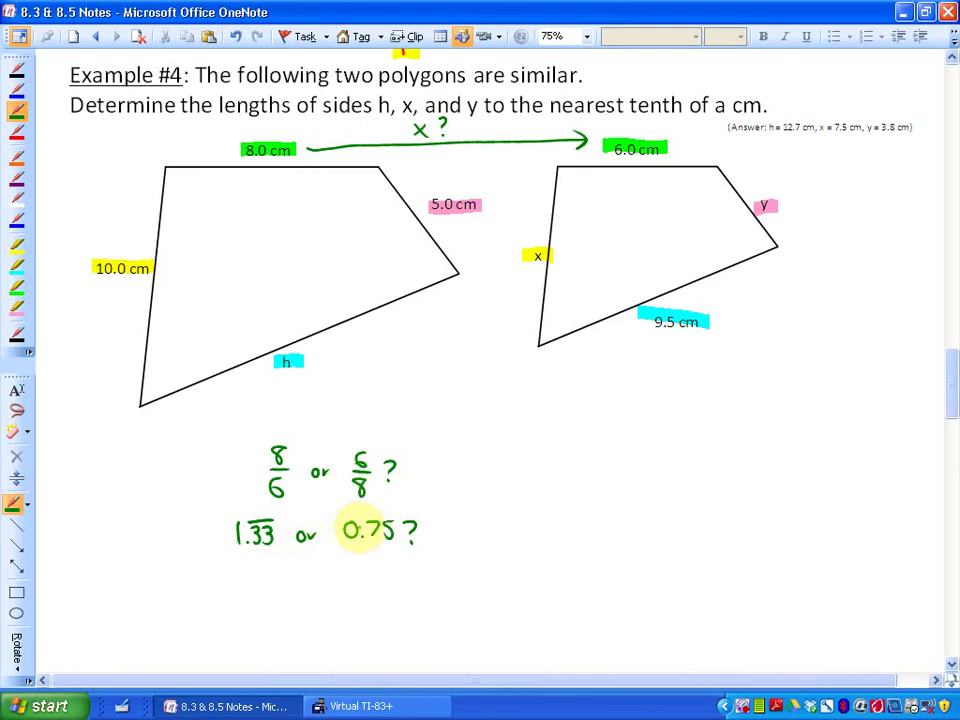
pyautogui.click(16, 245)
pyautogui.moveTo(396, 530); pyautogui.dragTo(336, 532)
# Complete the top arrow's label as ×0.75 in green.
pyautogui.click(16, 108)
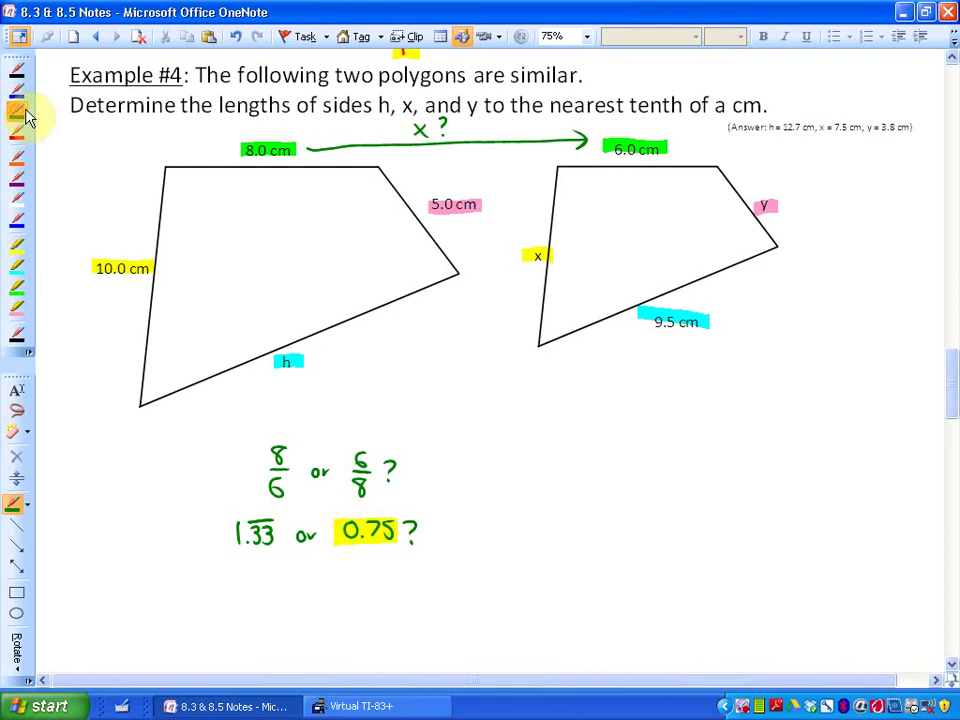
pyautogui.moveTo(448, 117); pyautogui.dragTo(481, 133)
pyautogui.click(459, 131)
pyautogui.moveTo(485, 115); pyautogui.dragTo(494, 114)
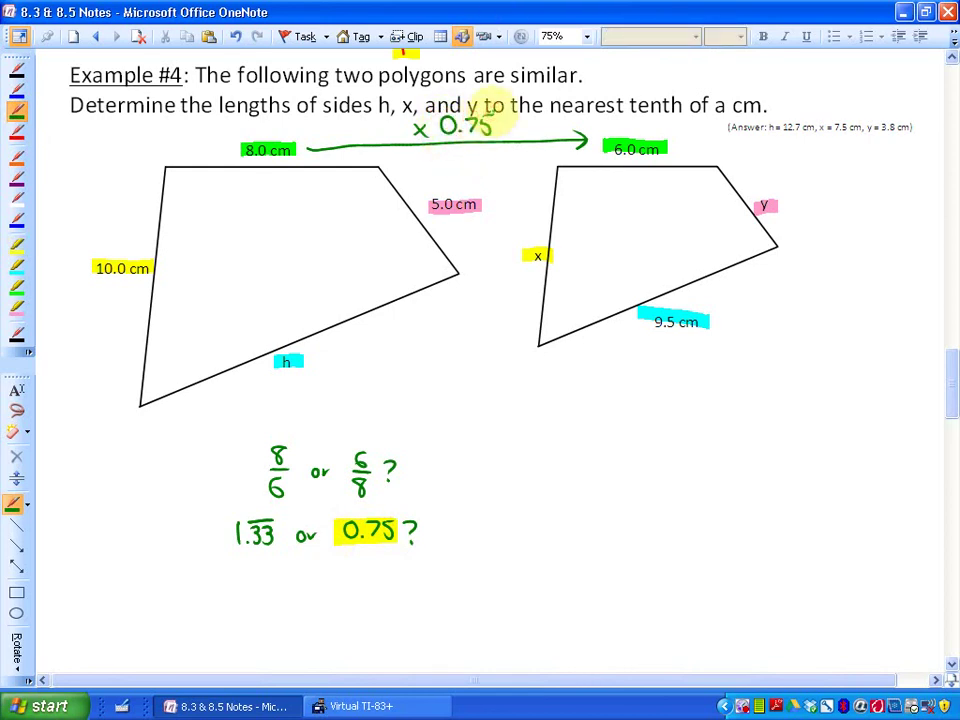
# Draw a green ÷0.75 arrow back toward h and erase the ratio scratch work.
pyautogui.moveTo(606, 376)
pyautogui.mouseDown()
pyautogui.moveTo(364, 381)
pyautogui.moveTo(364, 366)
pyautogui.mouseUp()
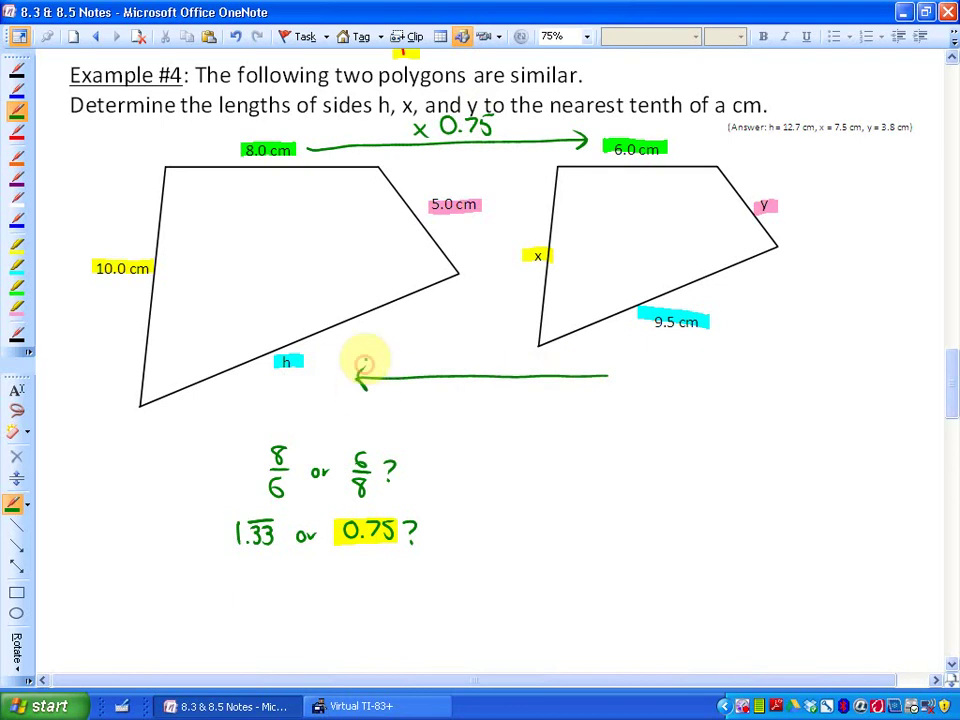
pyautogui.click(447, 401)
pyautogui.moveTo(452, 388)
pyautogui.mouseDown()
pyautogui.moveTo(456, 403)
pyautogui.moveTo(466, 401)
pyautogui.mouseUp()
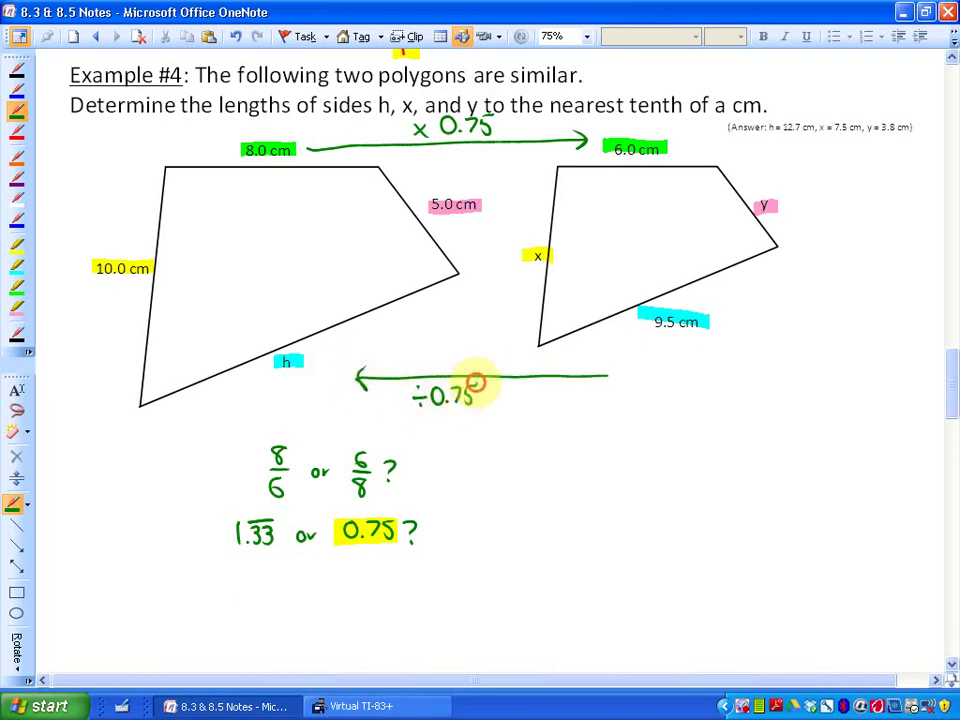
pyautogui.moveTo(285, 495)
pyautogui.mouseDown()
pyautogui.moveTo(242, 540)
pyautogui.moveTo(336, 540)
pyautogui.moveTo(340, 530)
pyautogui.moveTo(416, 525)
pyautogui.moveTo(358, 484)
pyautogui.moveTo(399, 469)
pyautogui.mouseUp()
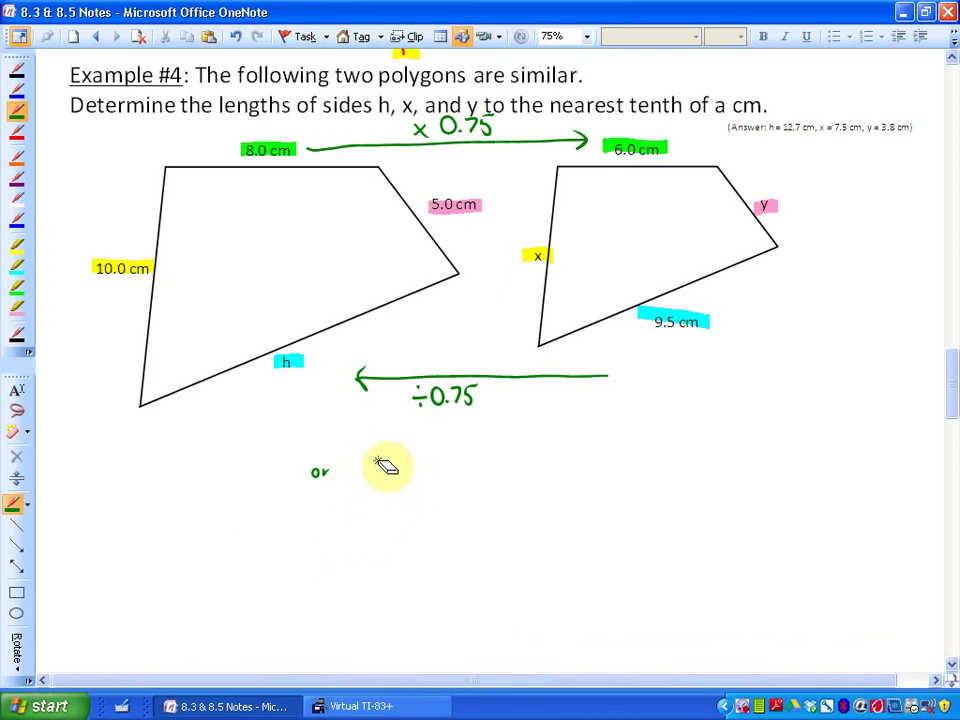
pyautogui.moveTo(280, 480); pyautogui.dragTo(300, 478)
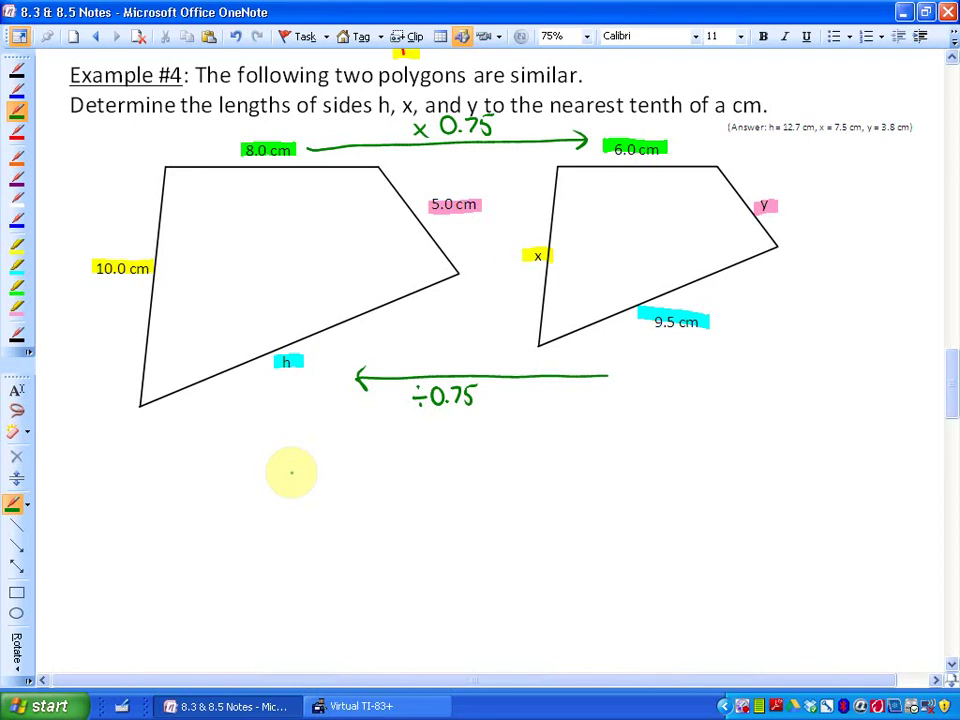
# Draw an orange arrow from 10.0 cm to x labelled ×0.75.
pyautogui.click(16, 157)
pyautogui.moveTo(128, 497); pyautogui.dragTo(151, 519)
pyautogui.moveTo(151, 497); pyautogui.dragTo(128, 519)
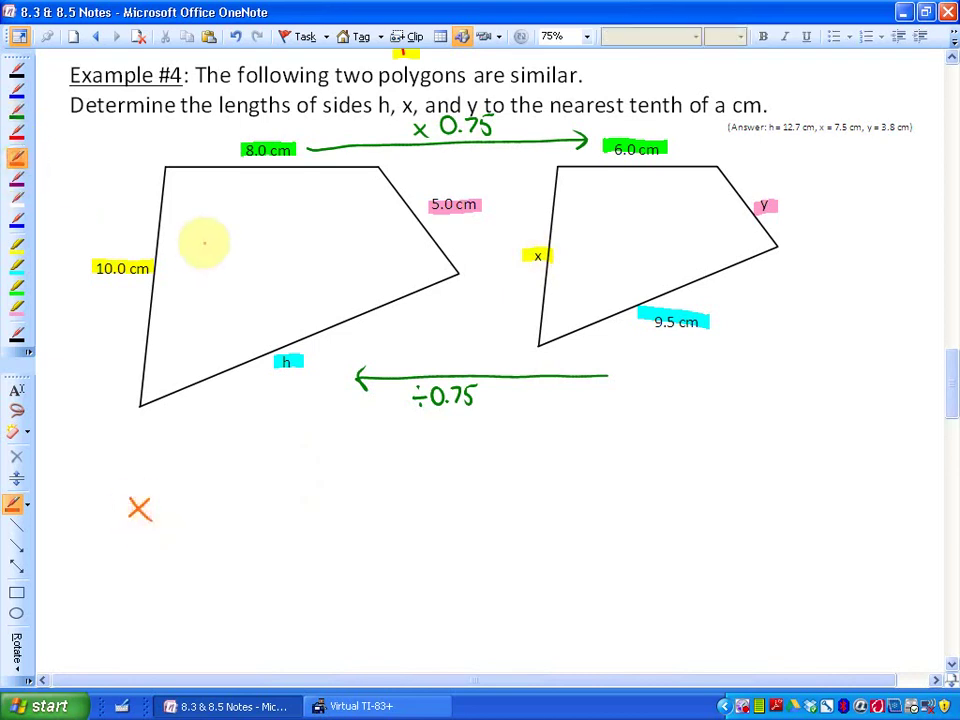
pyautogui.moveTo(162, 268)
pyautogui.mouseDown()
pyautogui.moveTo(514, 253)
pyautogui.moveTo(497, 242)
pyautogui.moveTo(516, 256)
pyautogui.mouseUp()
pyautogui.moveTo(228, 236); pyautogui.dragTo(240, 247)
pyautogui.moveTo(240, 236); pyautogui.dragTo(228, 247)
pyautogui.moveTo(250, 234); pyautogui.dragTo(249, 235)
pyautogui.click(260, 247)
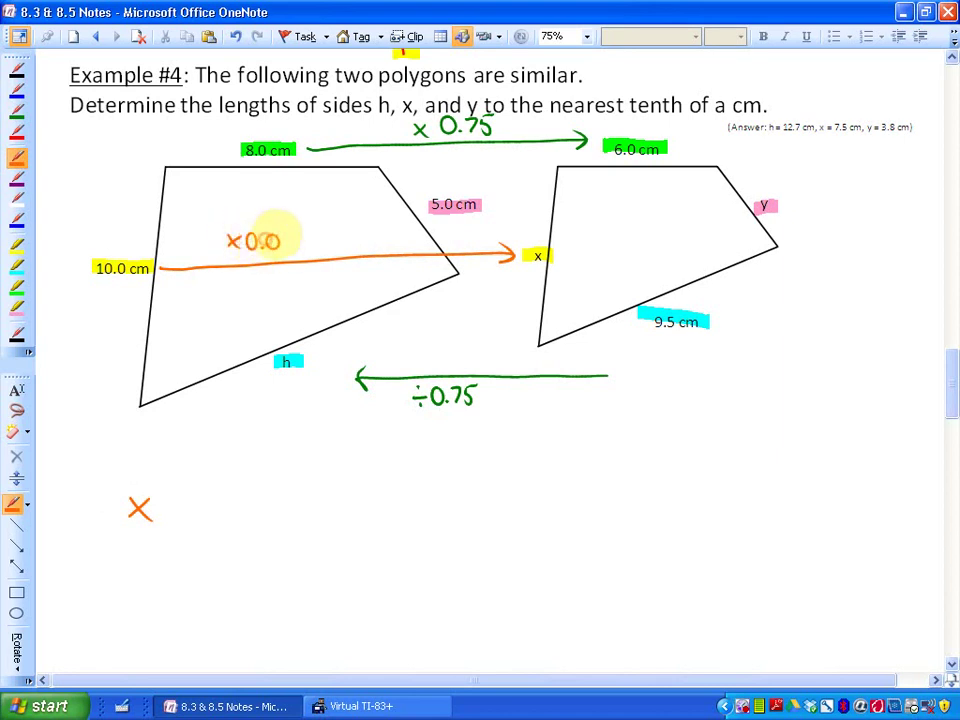
pyautogui.hotkey('ctrl', 'z')
pyautogui.hotkey('ctrl', 'z')
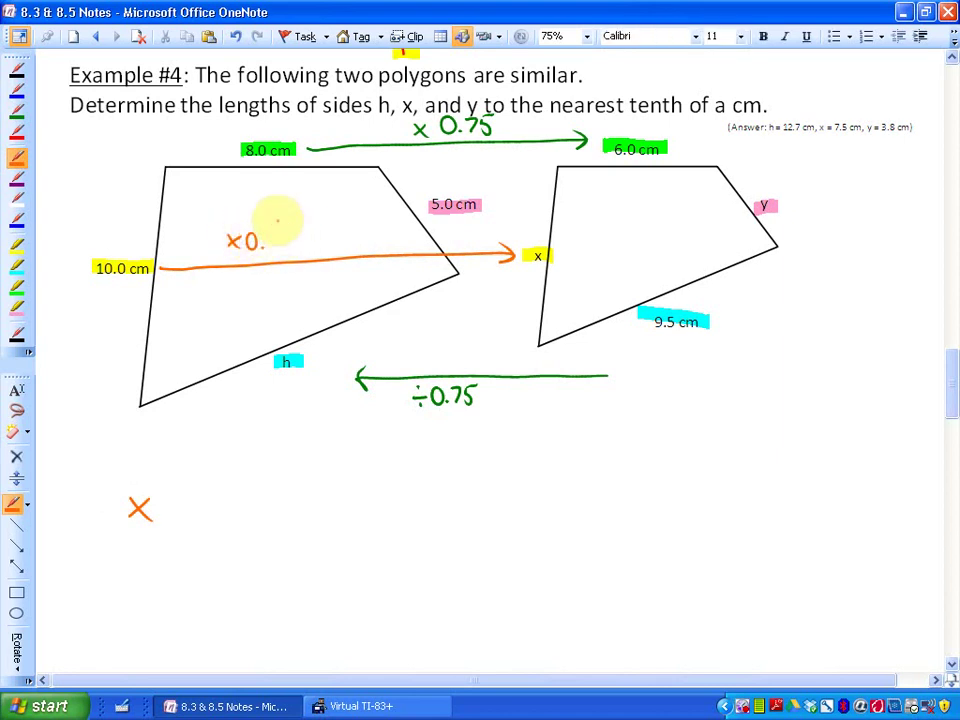
pyautogui.moveTo(264, 234); pyautogui.dragTo(268, 248)
pyautogui.moveTo(288, 233); pyautogui.dragTo(280, 248)
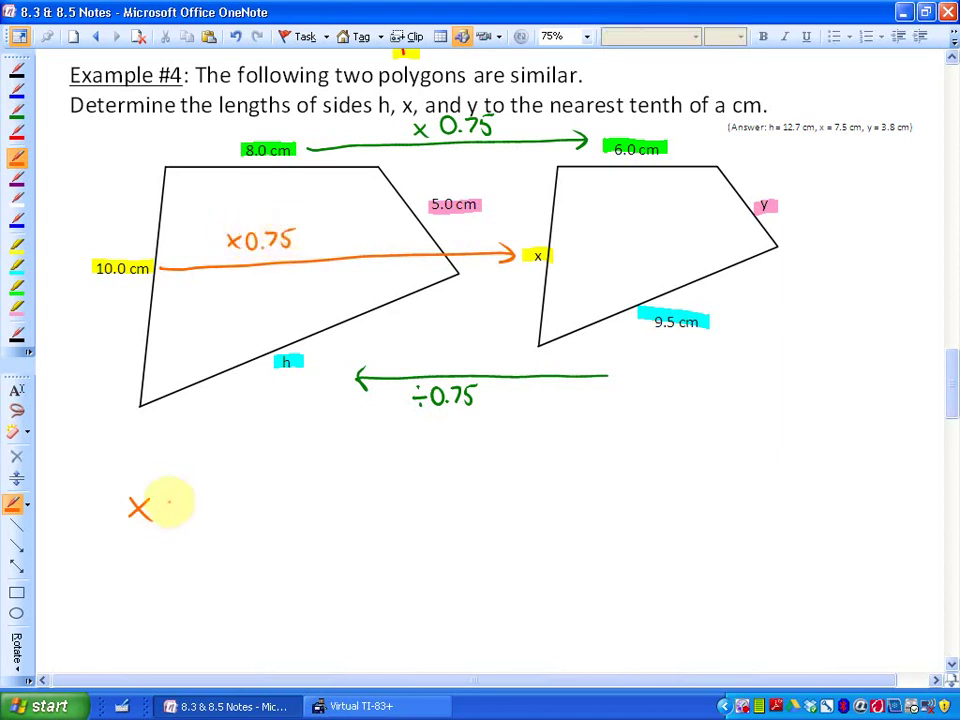
# Write x → 10×0.75 = 7.5 cm and box the answer.
pyautogui.moveTo(160, 507)
pyautogui.mouseDown()
pyautogui.moveTo(266, 501)
pyautogui.moveTo(310, 513)
pyautogui.mouseUp()
pyautogui.click(284, 512)
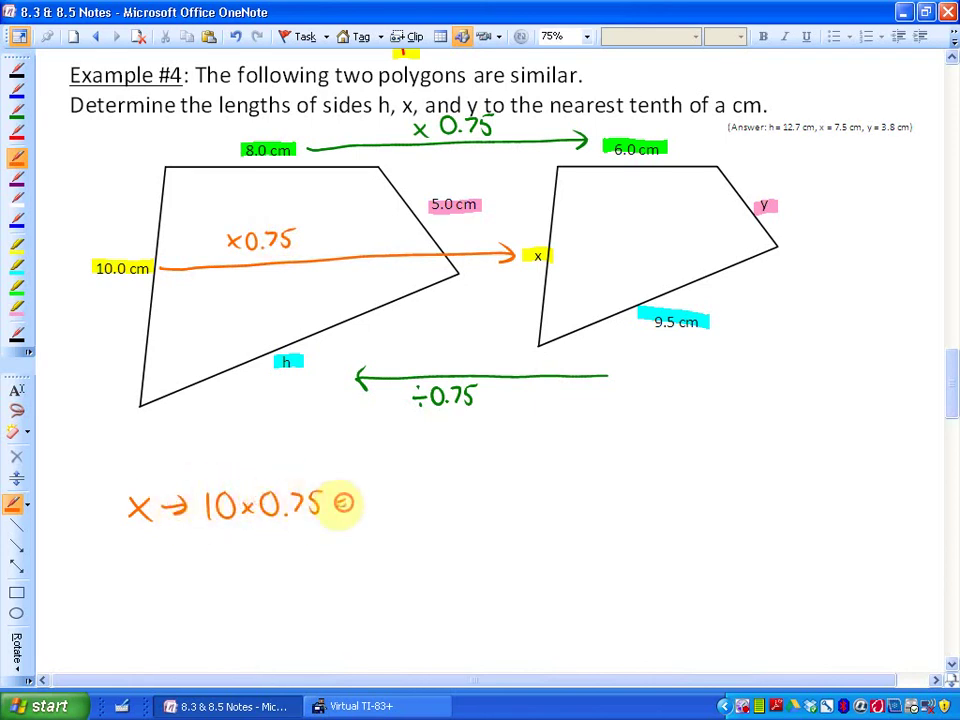
pyautogui.moveTo(367, 491)
pyautogui.mouseDown()
pyautogui.moveTo(373, 510)
pyautogui.moveTo(403, 489)
pyautogui.moveTo(398, 508)
pyautogui.mouseUp()
pyautogui.click(387, 509)
pyautogui.moveTo(420, 491); pyautogui.dragTo(443, 504)
pyautogui.moveTo(360, 477)
pyautogui.mouseDown()
pyautogui.moveTo(349, 476)
pyautogui.moveTo(459, 516)
pyautogui.moveTo(375, 475)
pyautogui.mouseUp()
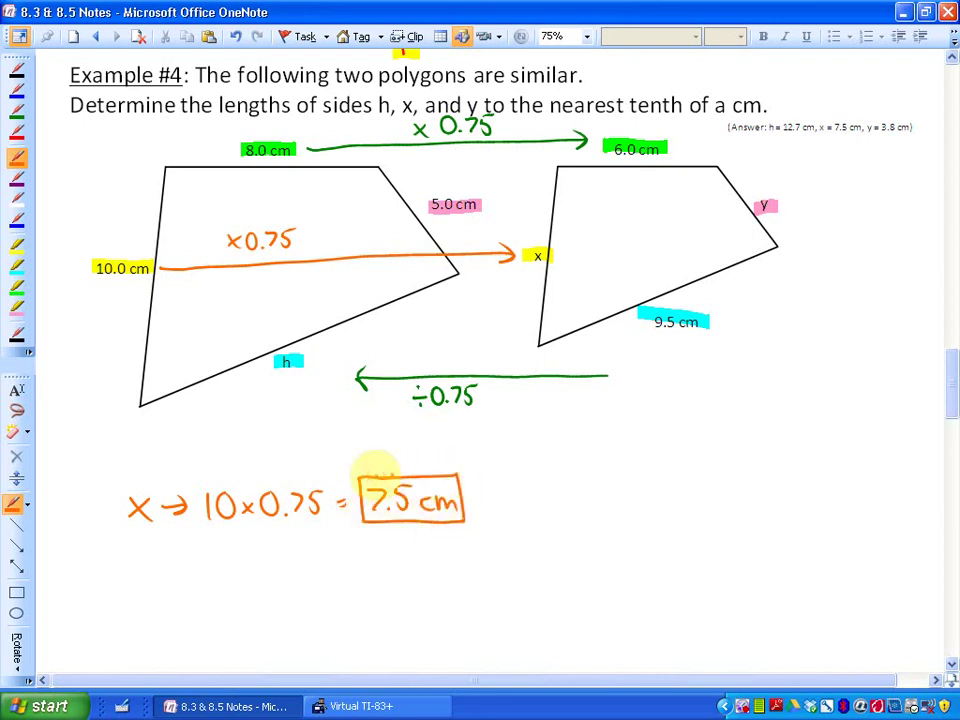
pyautogui.click(17, 131)
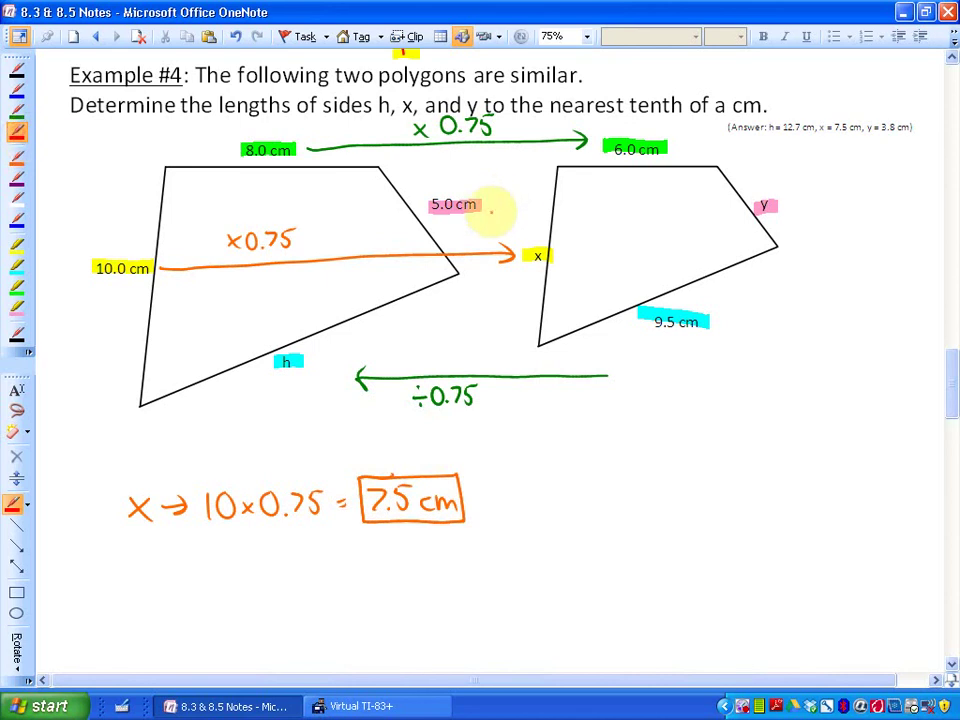
# Draw a red arrow from 5.0 cm to y labelled ×0.75.
pyautogui.moveTo(490, 204); pyautogui.dragTo(728, 203)
pyautogui.moveTo(714, 194); pyautogui.dragTo(716, 210)
pyautogui.moveTo(578, 180); pyautogui.dragTo(590, 194)
pyautogui.moveTo(590, 180)
pyautogui.mouseDown()
pyautogui.moveTo(578, 194)
pyautogui.moveTo(598, 182)
pyautogui.mouseUp()
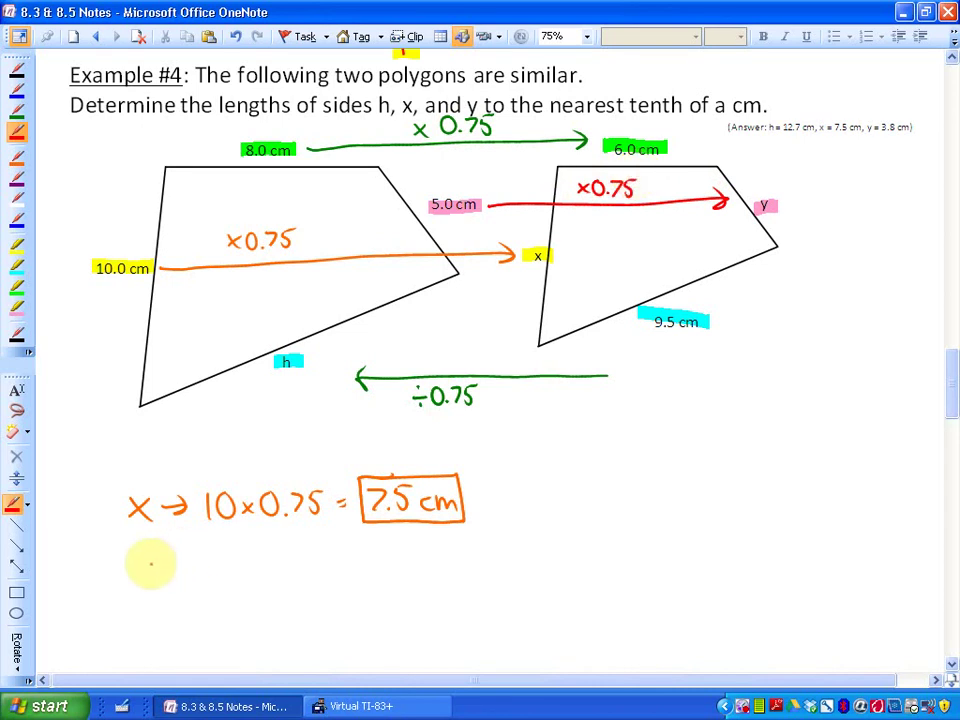
# Write y → 5×0.75 = 3.75 cm under the x work.
pyautogui.moveTo(124, 563); pyautogui.dragTo(137, 578)
pyautogui.moveTo(149, 562)
pyautogui.mouseDown()
pyautogui.moveTo(134, 594)
pyautogui.moveTo(182, 569)
pyautogui.mouseUp()
pyautogui.moveTo(171, 561)
pyautogui.mouseDown()
pyautogui.moveTo(171, 578)
pyautogui.moveTo(204, 579)
pyautogui.moveTo(219, 555)
pyautogui.mouseUp()
pyautogui.moveTo(231, 562)
pyautogui.mouseDown()
pyautogui.moveTo(245, 575)
pyautogui.moveTo(231, 575)
pyautogui.mouseUp()
pyautogui.moveTo(262, 553)
pyautogui.mouseDown()
pyautogui.moveTo(273, 572)
pyautogui.moveTo(294, 575)
pyautogui.mouseUp()
pyautogui.moveTo(298, 551); pyautogui.dragTo(337, 555)
pyautogui.moveTo(327, 563)
pyautogui.mouseDown()
pyautogui.moveTo(361, 573)
pyautogui.moveTo(436, 566)
pyautogui.mouseUp()
pyautogui.click(376, 568)
pyautogui.moveTo(445, 555); pyautogui.dragTo(460, 560)
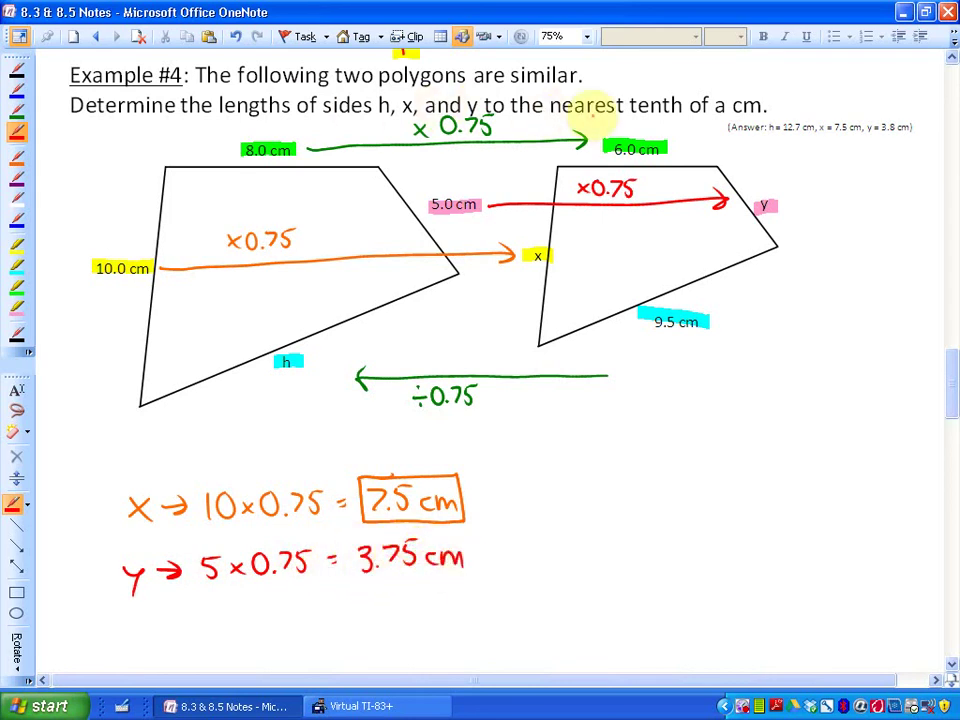
# Round the result to 3.8cm with an arrow and box it.
pyautogui.moveTo(478, 555); pyautogui.dragTo(592, 564)
pyautogui.click(539, 563)
pyautogui.moveTo(540, 518)
pyautogui.mouseDown()
pyautogui.moveTo(606, 574)
pyautogui.moveTo(536, 517)
pyautogui.mouseUp()
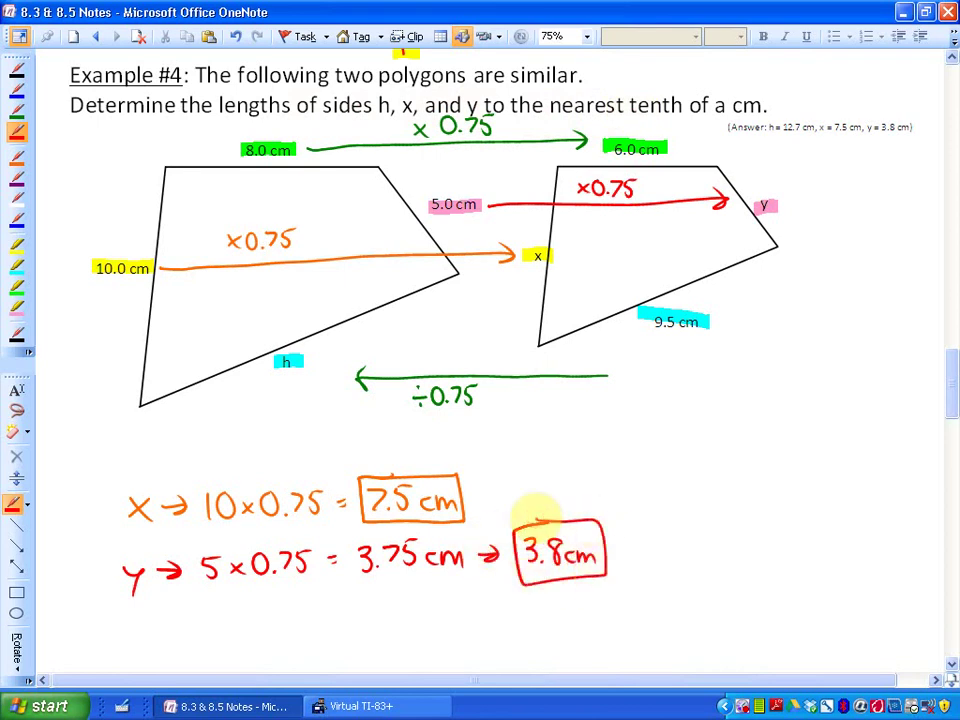
pyautogui.click(17, 89)
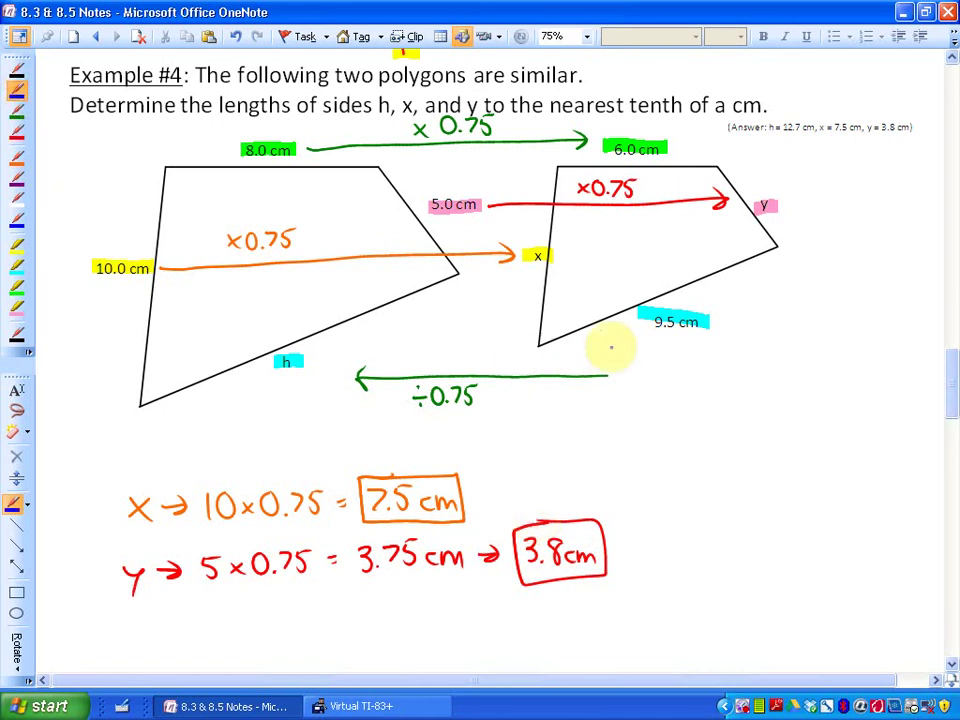
# Draw a blue ÷0.75 arrow from 9.5 cm to h and write h → 9.5÷0.75 =.
pyautogui.moveTo(637, 339); pyautogui.dragTo(291, 344)
pyautogui.moveTo(417, 333); pyautogui.dragTo(479, 320)
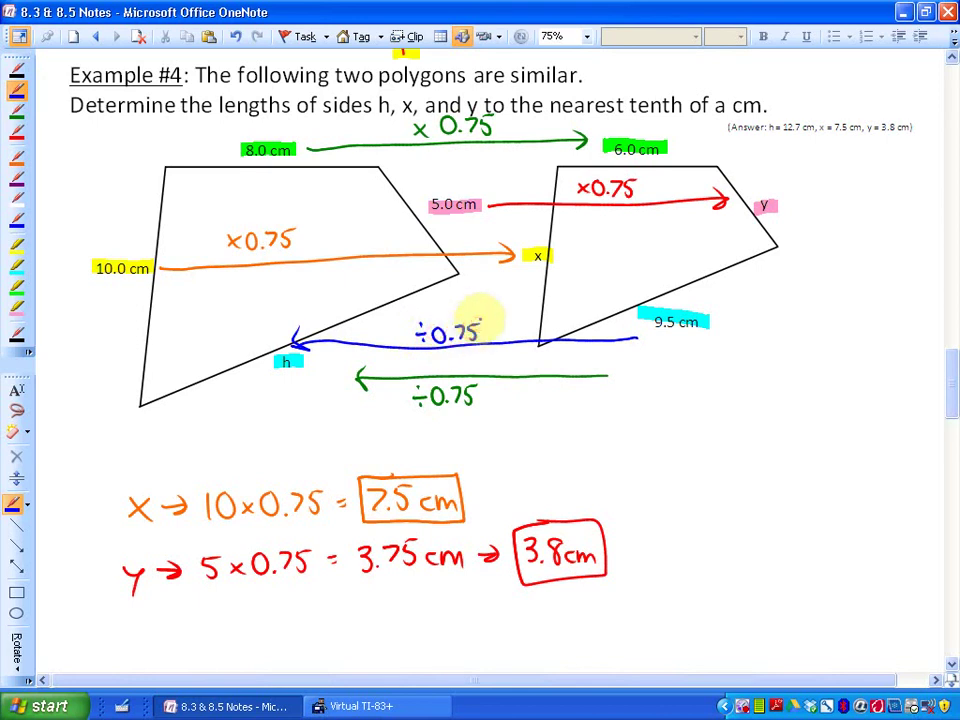
pyautogui.moveTo(124, 608)
pyautogui.mouseDown()
pyautogui.moveTo(143, 636)
pyautogui.moveTo(228, 612)
pyautogui.moveTo(222, 632)
pyautogui.moveTo(281, 613)
pyautogui.moveTo(301, 632)
pyautogui.moveTo(342, 618)
pyautogui.mouseUp()
pyautogui.moveTo(332, 625); pyautogui.dragTo(342, 625)
# Compute 9.5 ÷ 0.75 on the TI-83 and write the boxed answer 12.7cm.
pyautogui.click(330, 706)
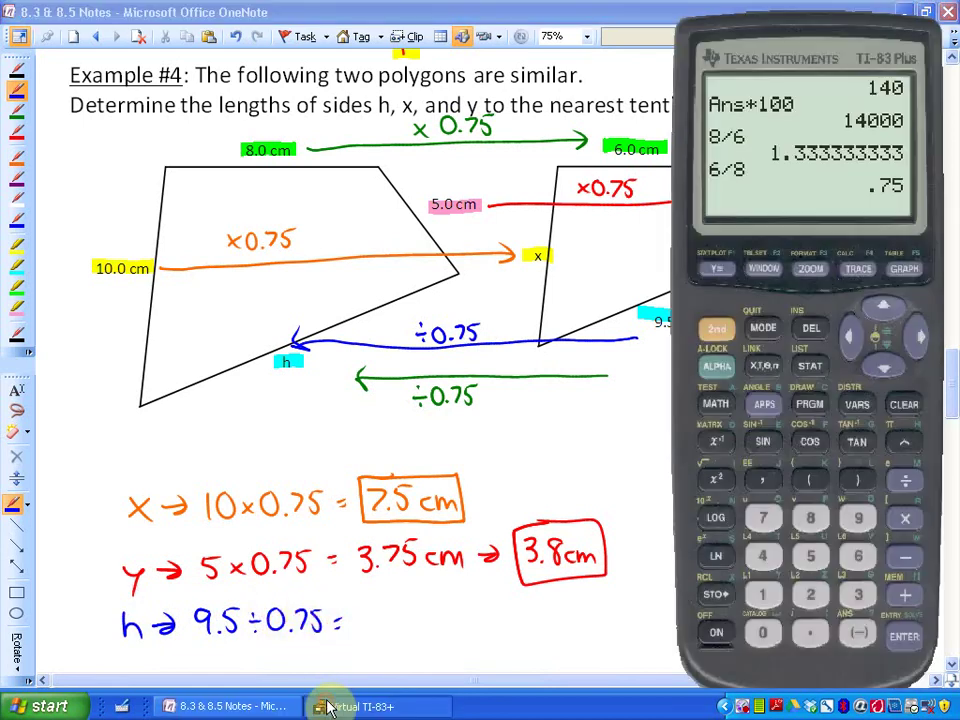
pyautogui.click(857, 517)
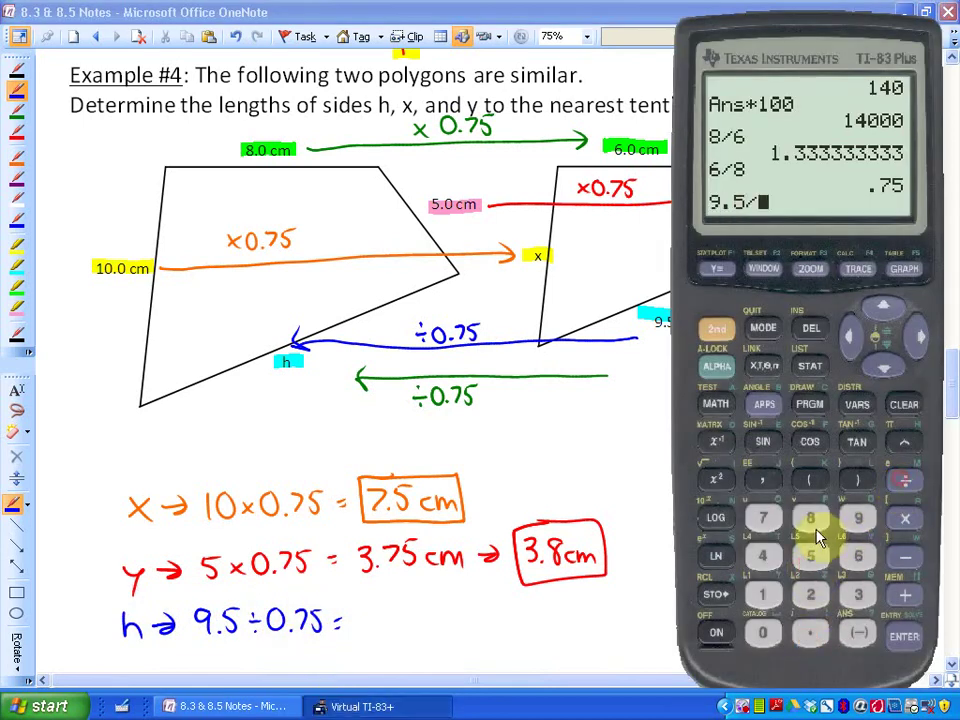
pyautogui.click(810, 632)
pyautogui.click(900, 636)
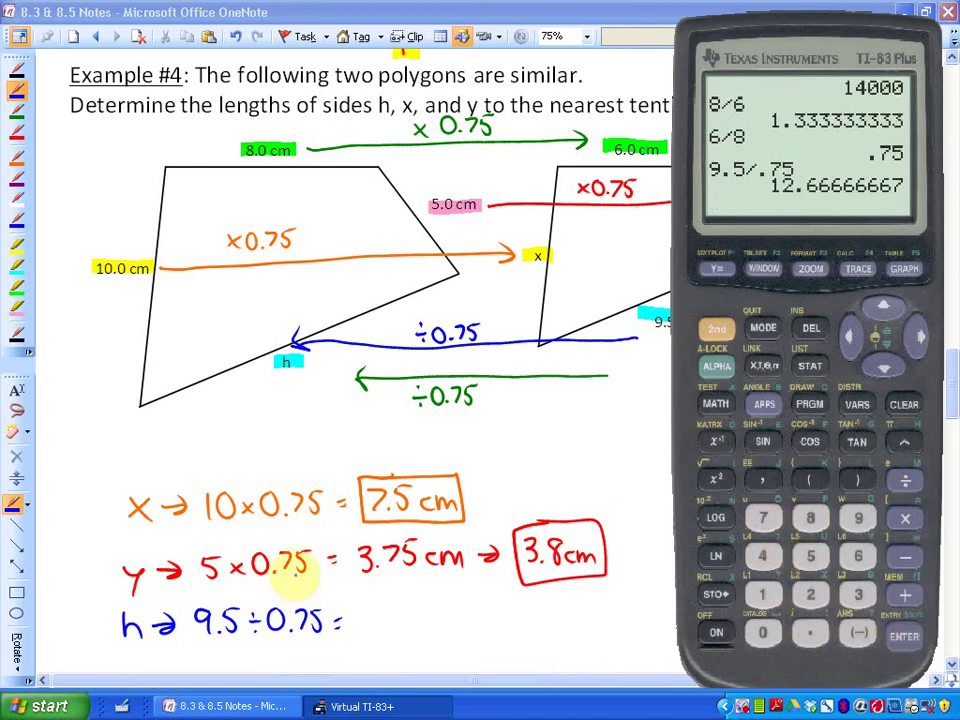
pyautogui.click(377, 624)
pyautogui.moveTo(365, 605)
pyautogui.mouseDown()
pyautogui.moveTo(366, 628)
pyautogui.moveTo(422, 622)
pyautogui.mouseUp()
pyautogui.click(393, 624)
pyautogui.moveTo(428, 612); pyautogui.dragTo(456, 622)
pyautogui.moveTo(388, 596)
pyautogui.mouseDown()
pyautogui.moveTo(352, 640)
pyautogui.moveTo(392, 597)
pyautogui.mouseUp()
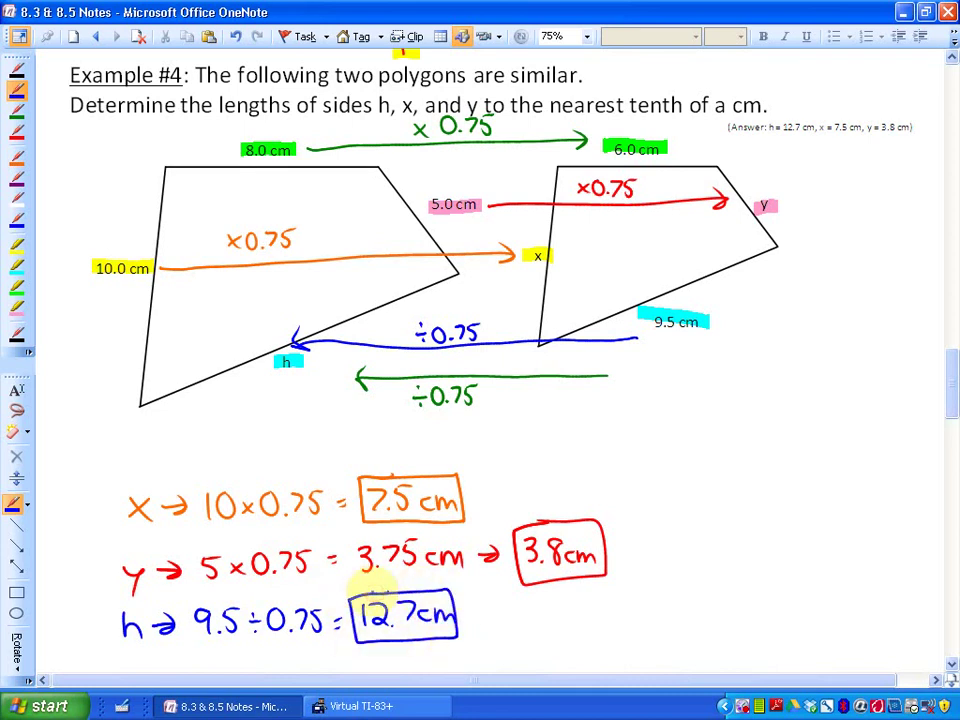